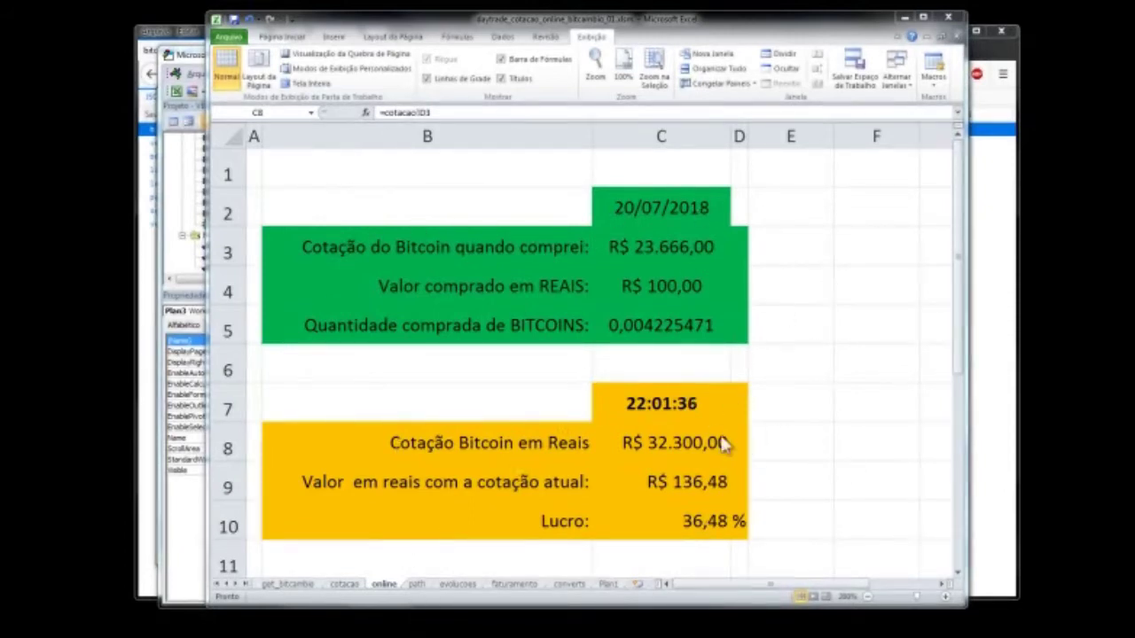
Step: Compare the C8 Bitcoin quote with the browser's JSON and the get_bitcambio and cotacao sheets
left_click(682, 451)
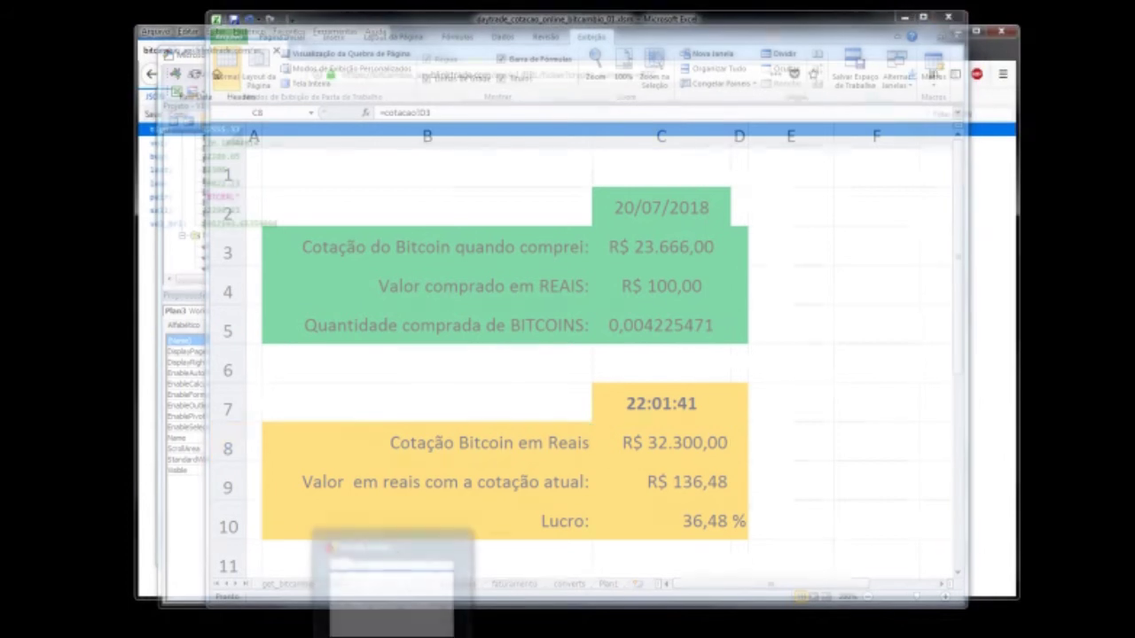
left_click(395, 567)
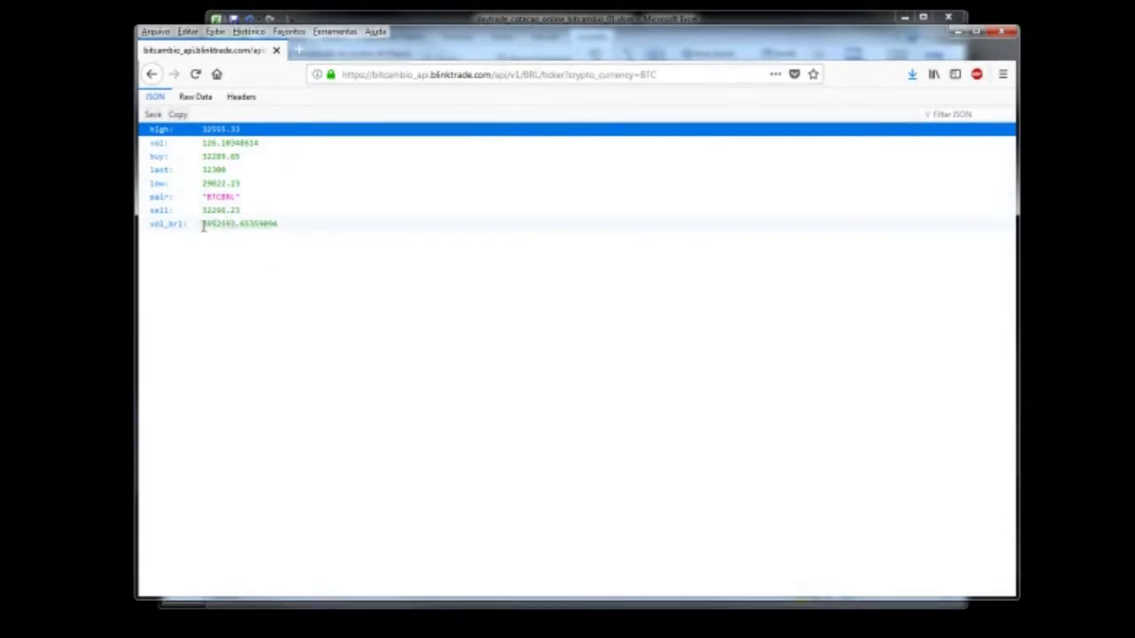
left_click(500, 22)
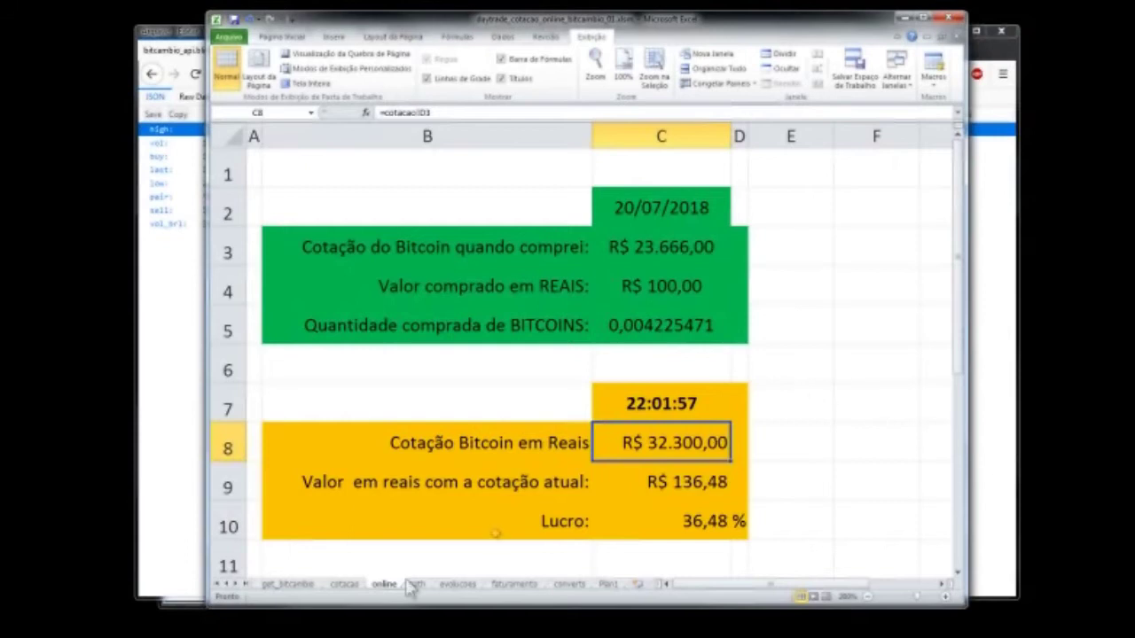
left_click(296, 587)
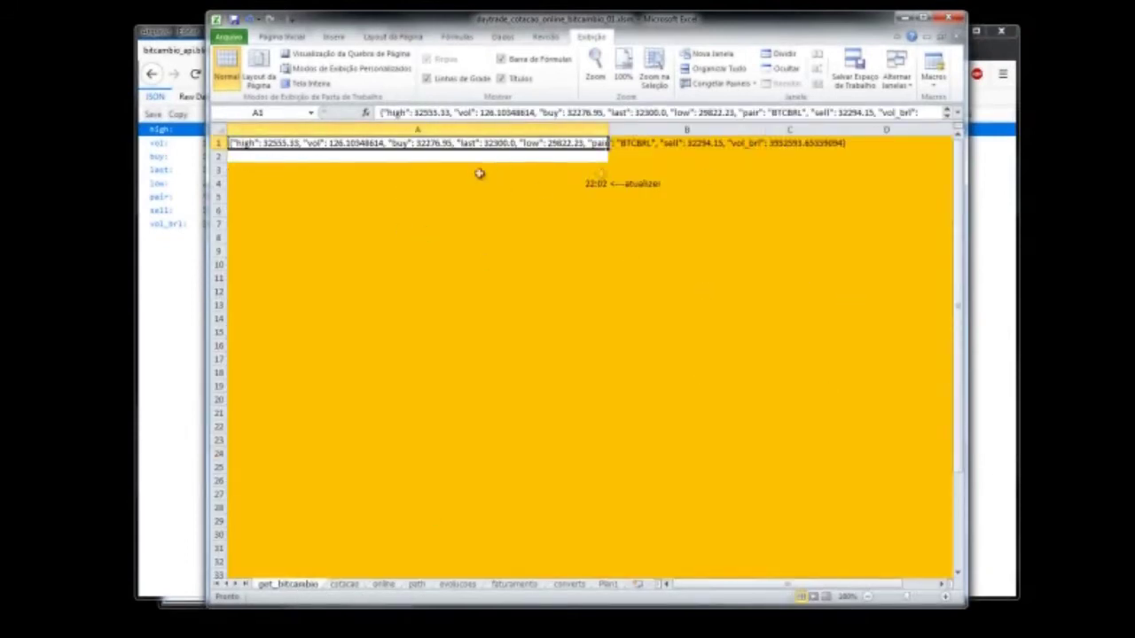
left_click(344, 586)
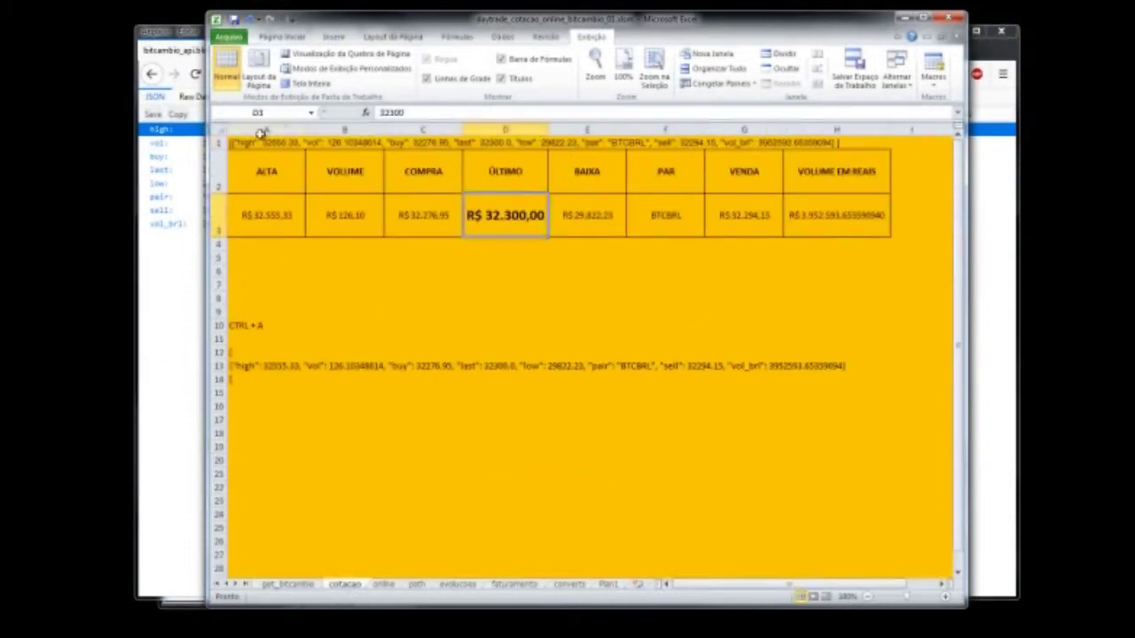
Step: Review the cotacao headers ALTA, VOLUME, COMPRA, ÚLTIMO, BAIXA and the last price in D3
left_click(253, 176)
left_click(340, 186)
left_click(425, 177)
left_click(517, 171)
left_click(597, 170)
left_click(522, 228)
key("ctrl+Page_Down")
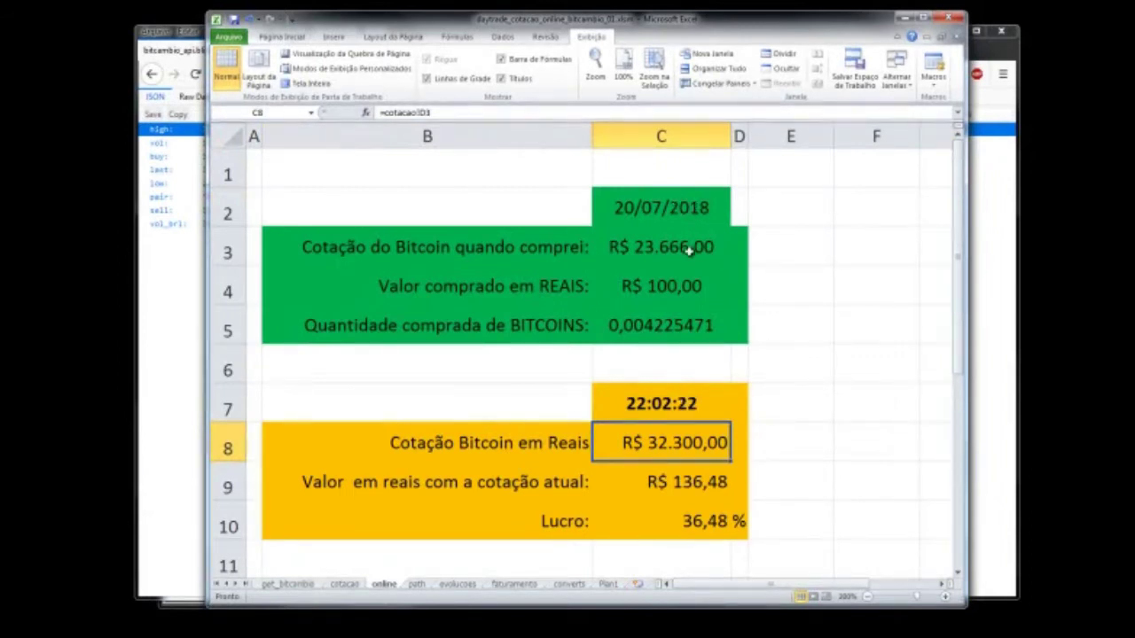
Step: Inspect the online sheet's purchase date, price, amount and the C5, C7 and C8 formulas
left_click(688, 213)
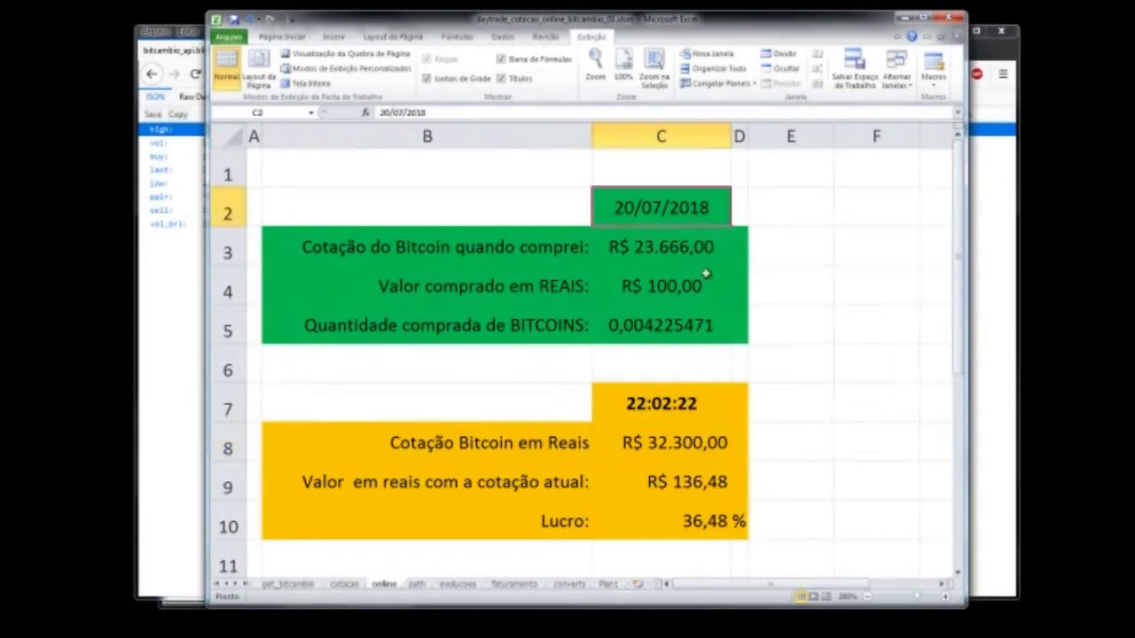
left_click(707, 243)
left_click(686, 301)
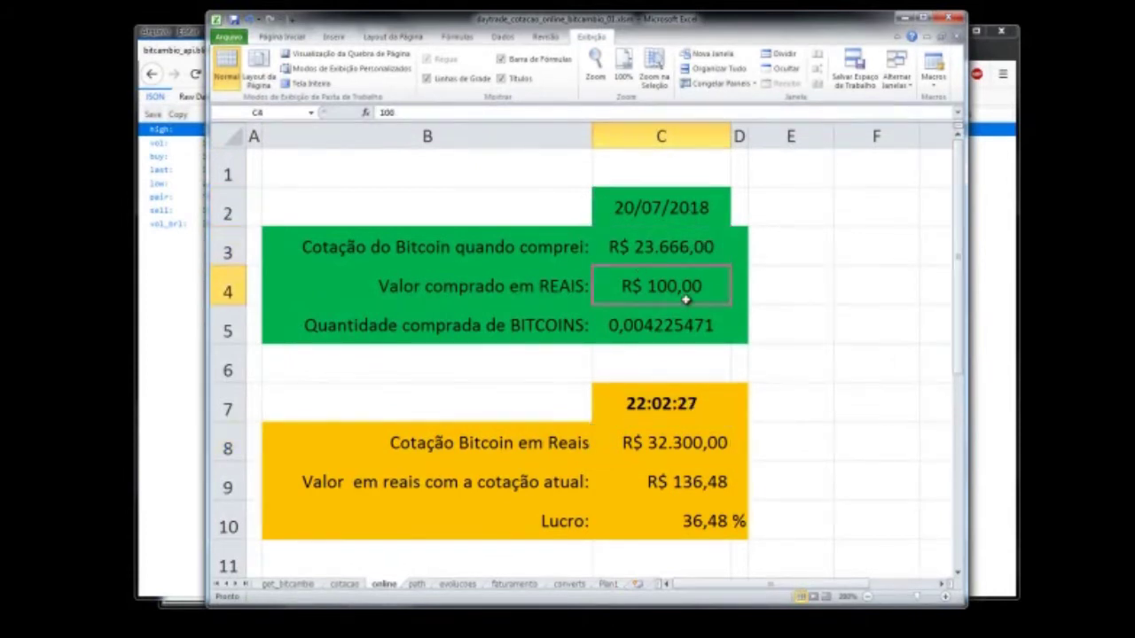
left_click(664, 251)
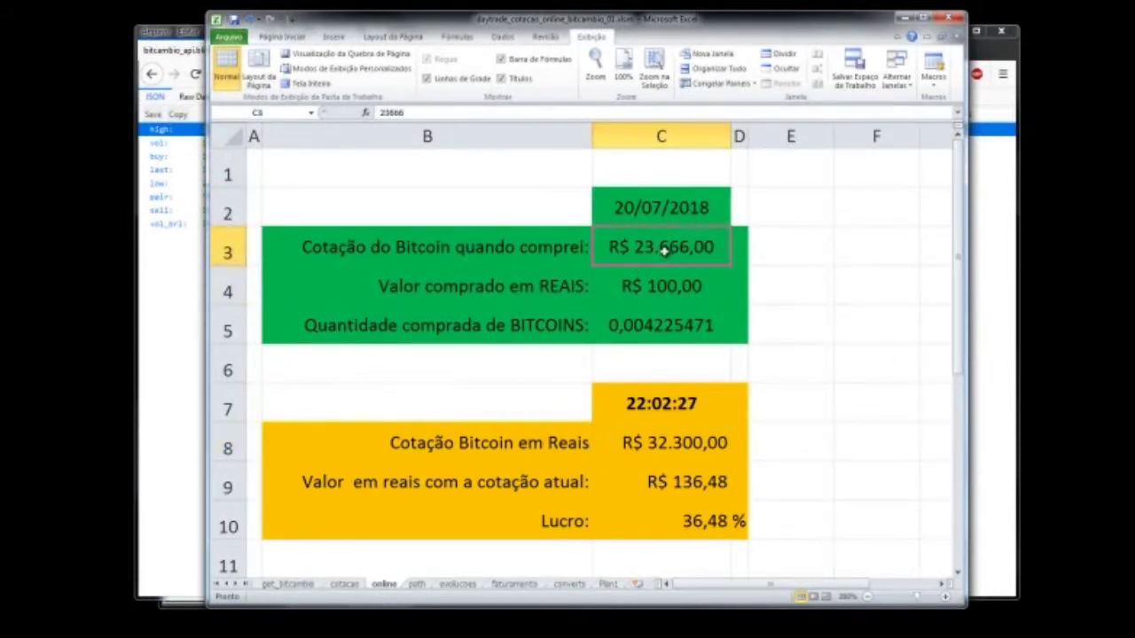
left_click(649, 325)
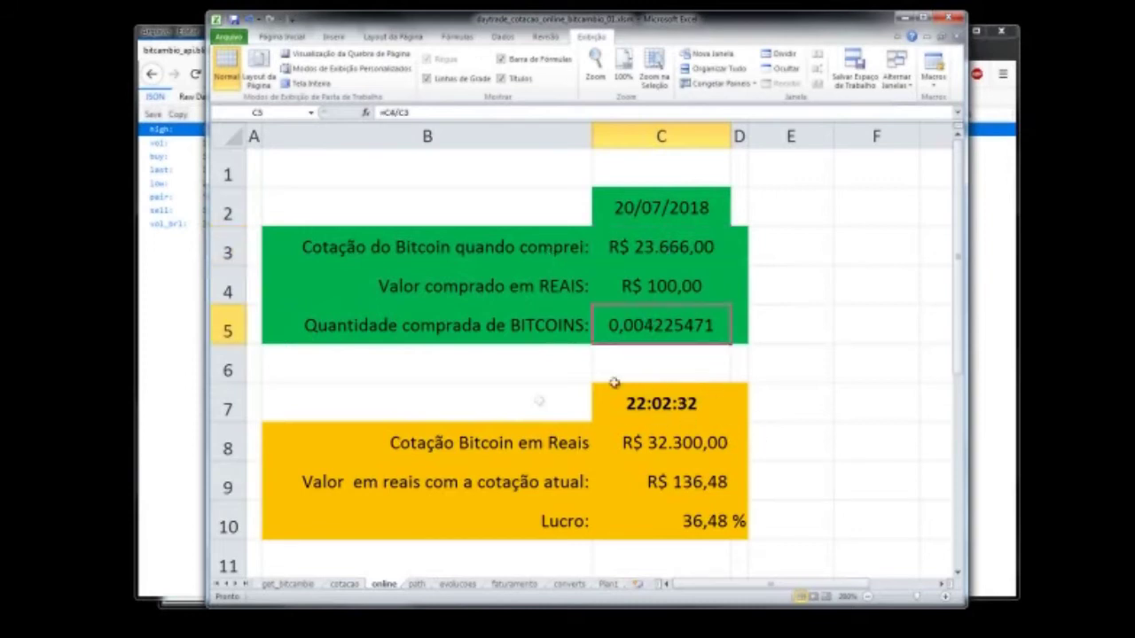
left_click(683, 415)
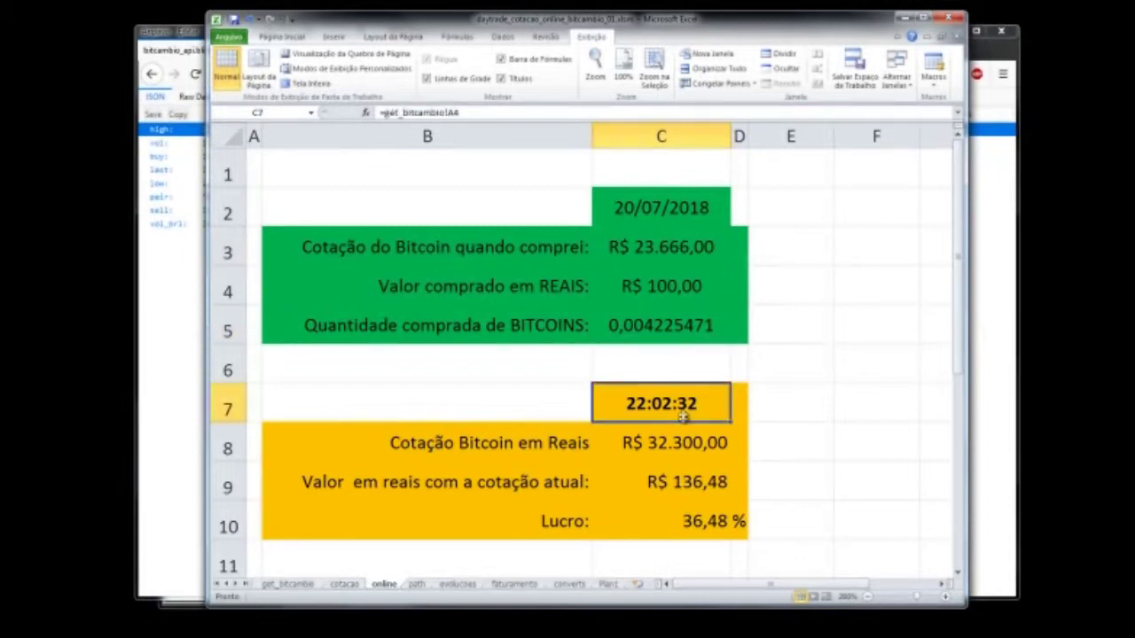
left_click(667, 448)
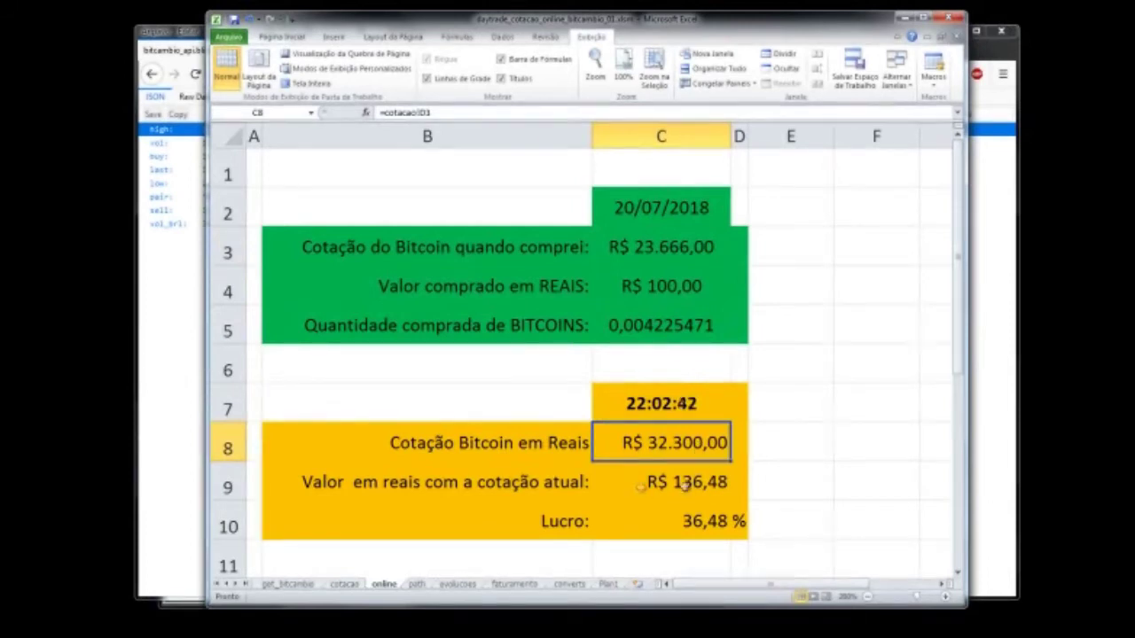
Step: Inspect the current-value formula in C9 and the profit percentage formula in C10
left_click(677, 490)
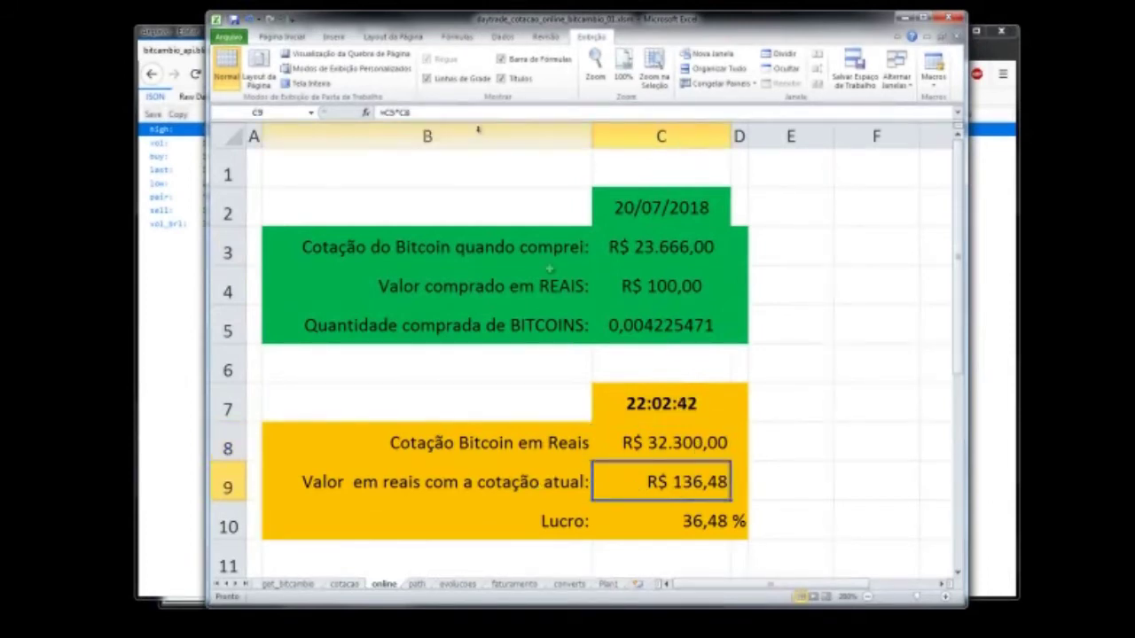
double_click(679, 490)
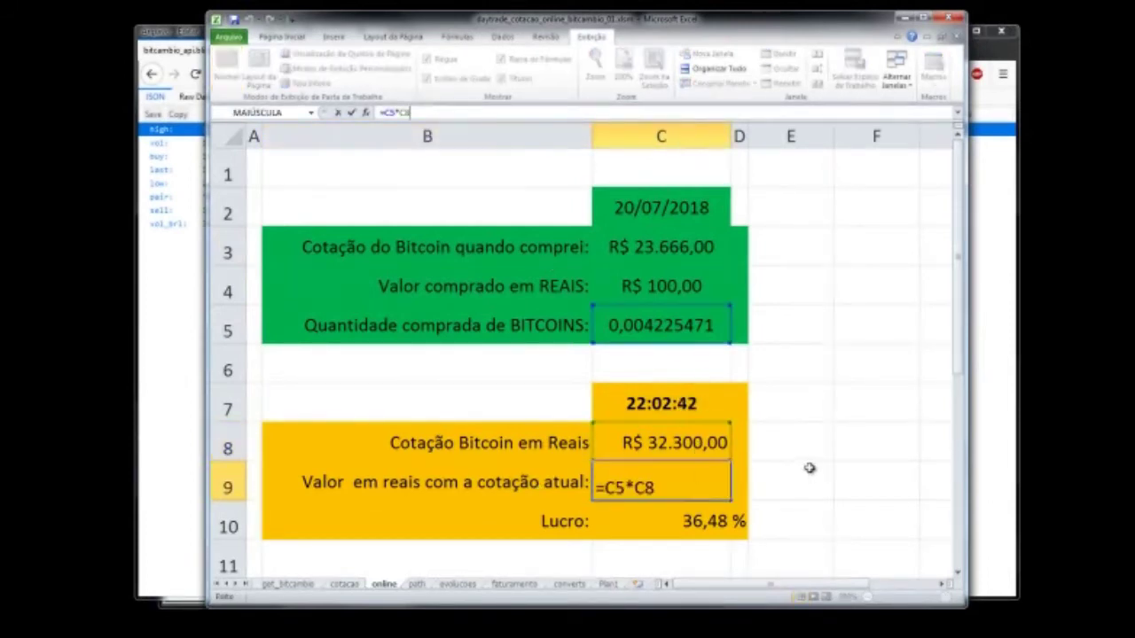
key("Escape")
left_click(699, 442)
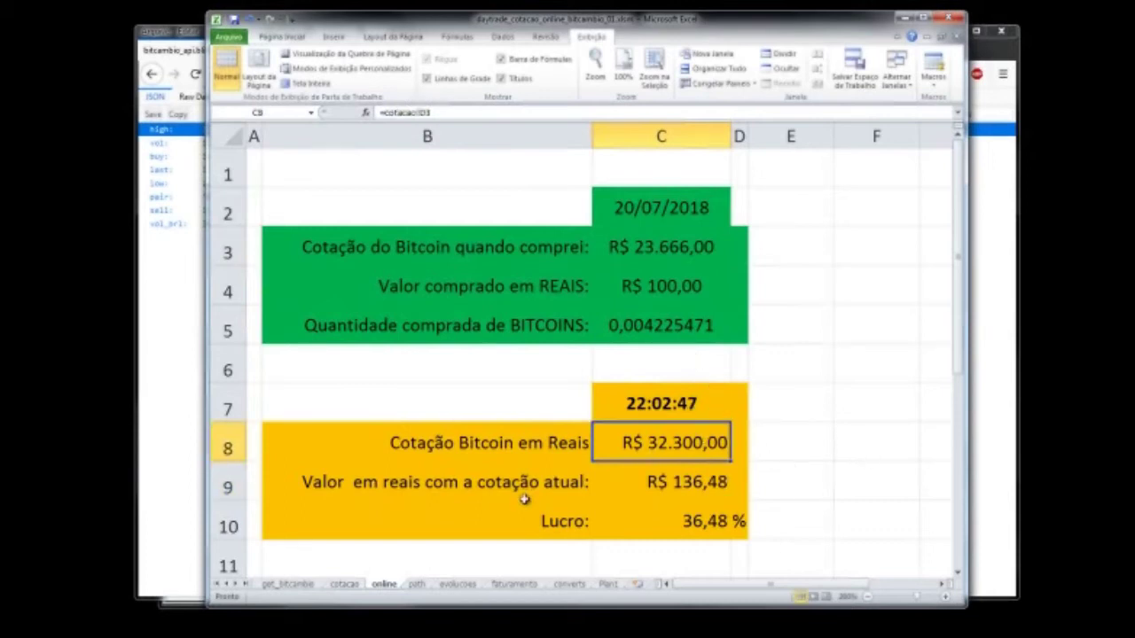
left_click(690, 488)
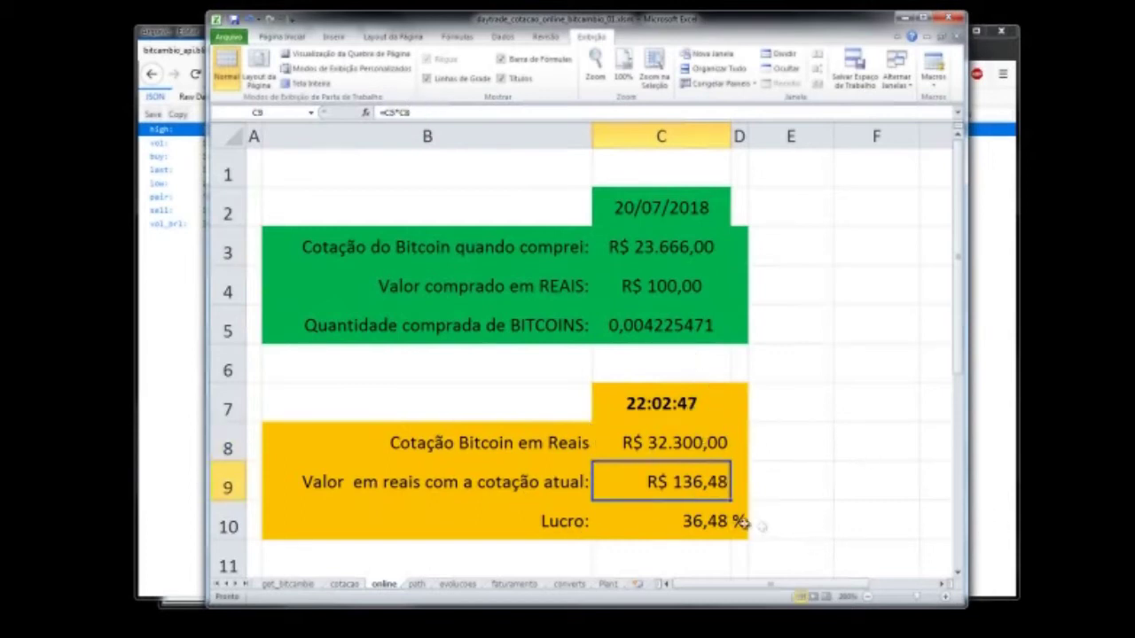
left_click(672, 522)
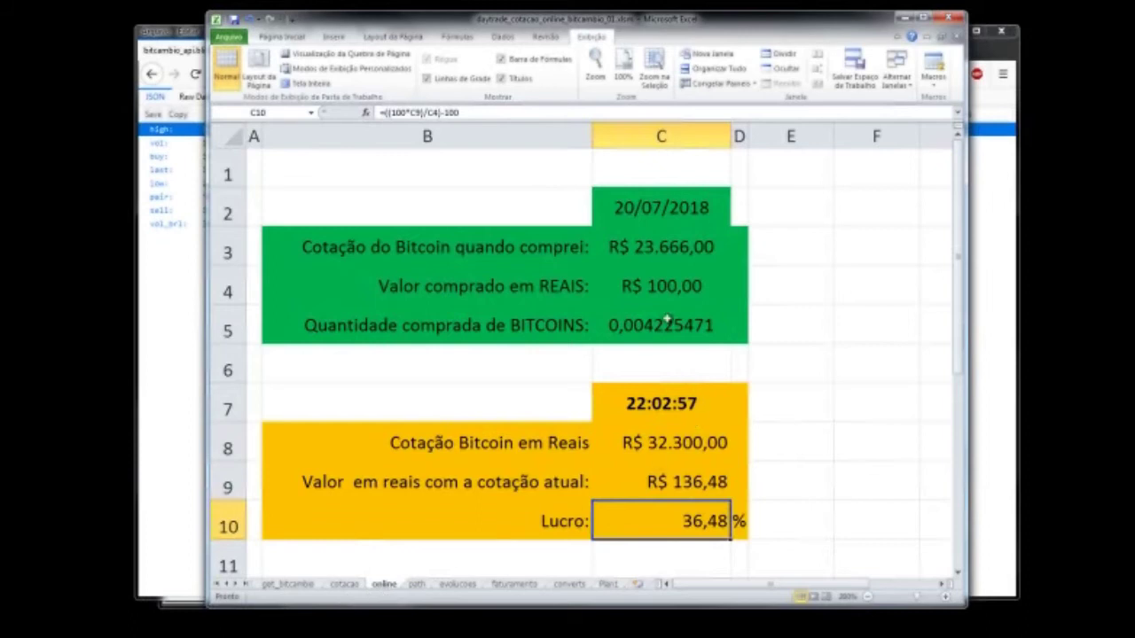
scroll(458, 40, "up", 5)
scroll(459, 40, "down", 4)
scroll(458, 40, "down", 1)
Step: View Ajuda under Arquivo, then browse Inserir, Layout da Página and Fórmulas before Dados
left_click(229, 36)
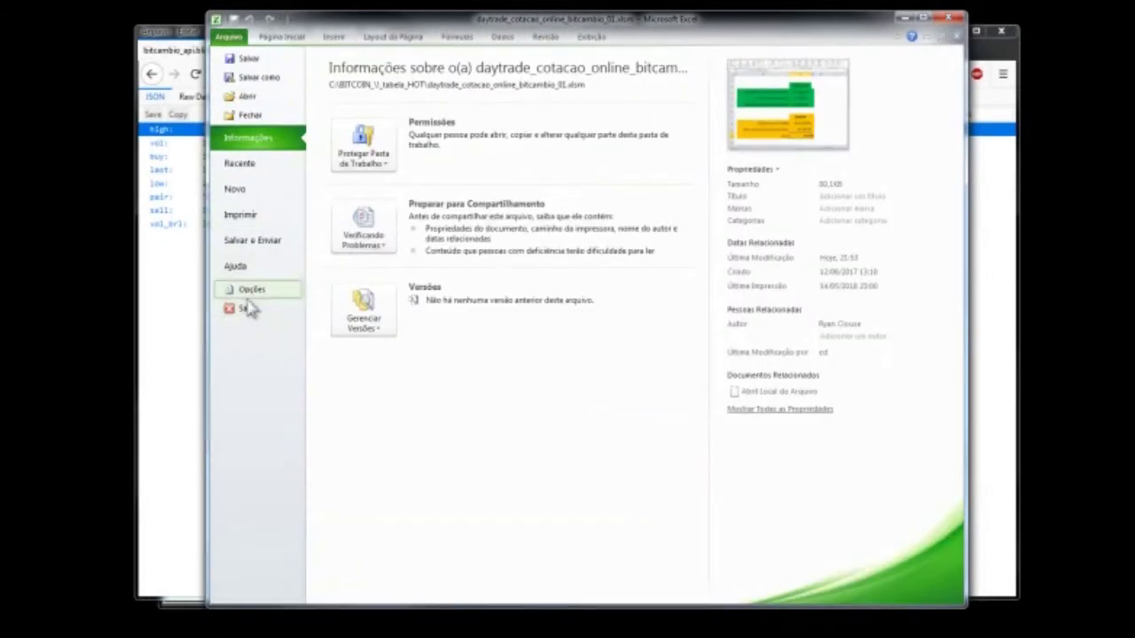
left_click(235, 266)
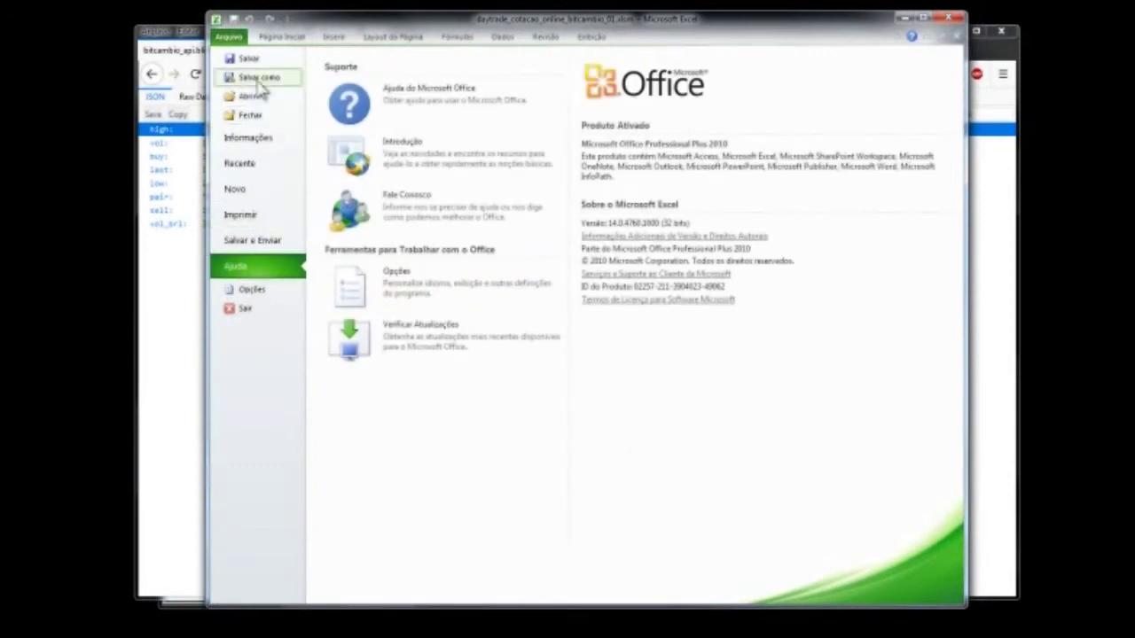
left_click(284, 39)
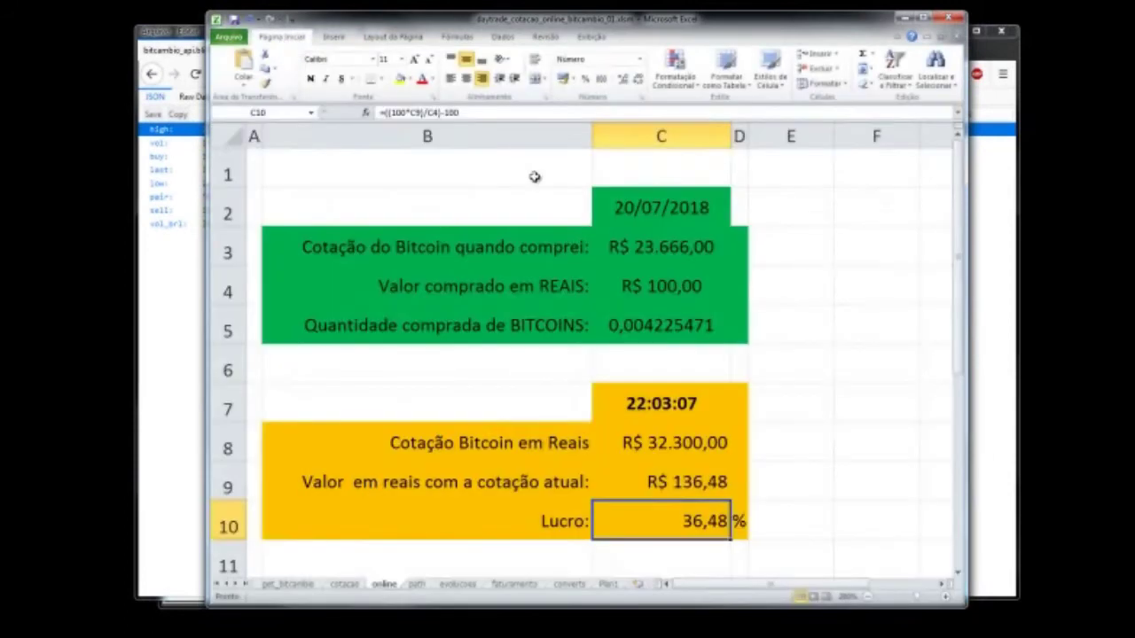
left_click(343, 39)
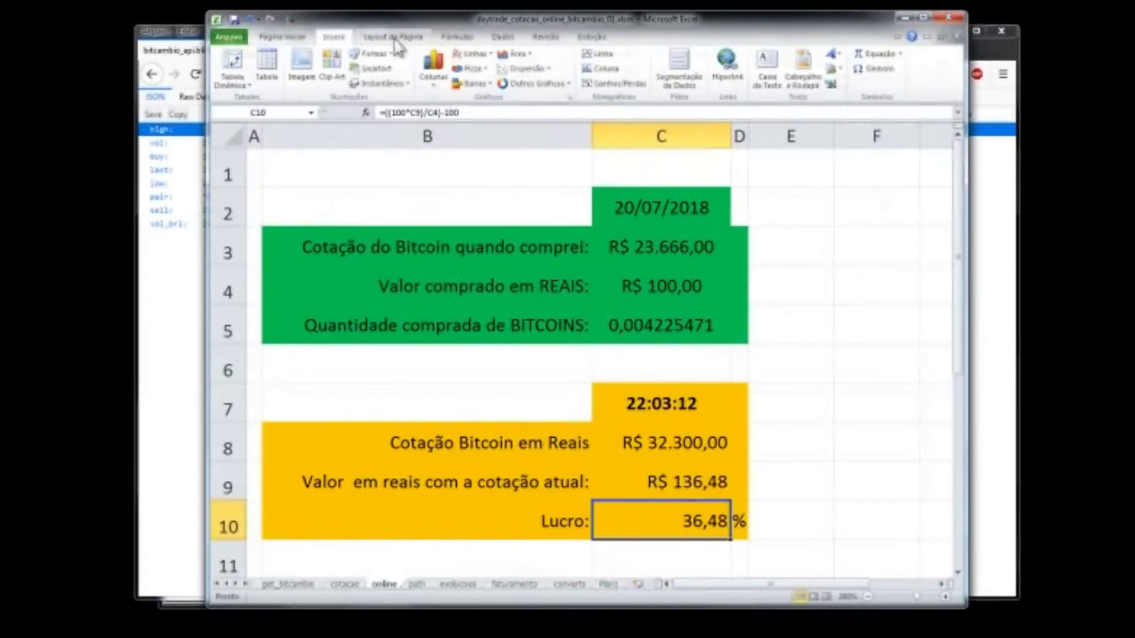
left_click(395, 37)
left_click(335, 38)
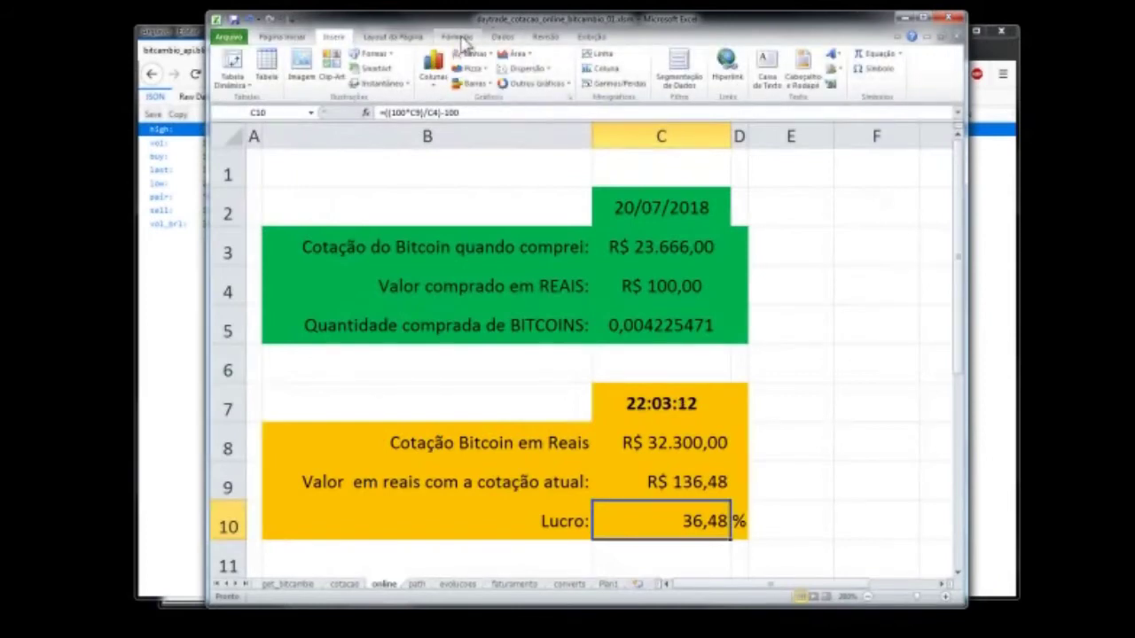
left_click(458, 37)
left_click(502, 37)
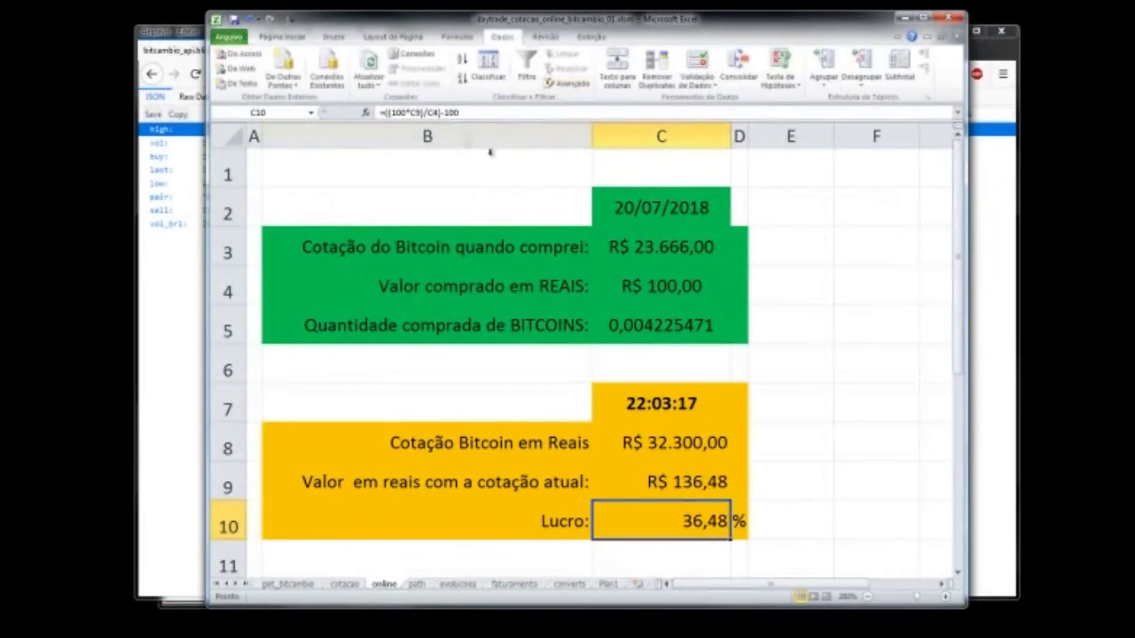
Step: Check the workbook connections list, then move to the path sheet
left_click(412, 55)
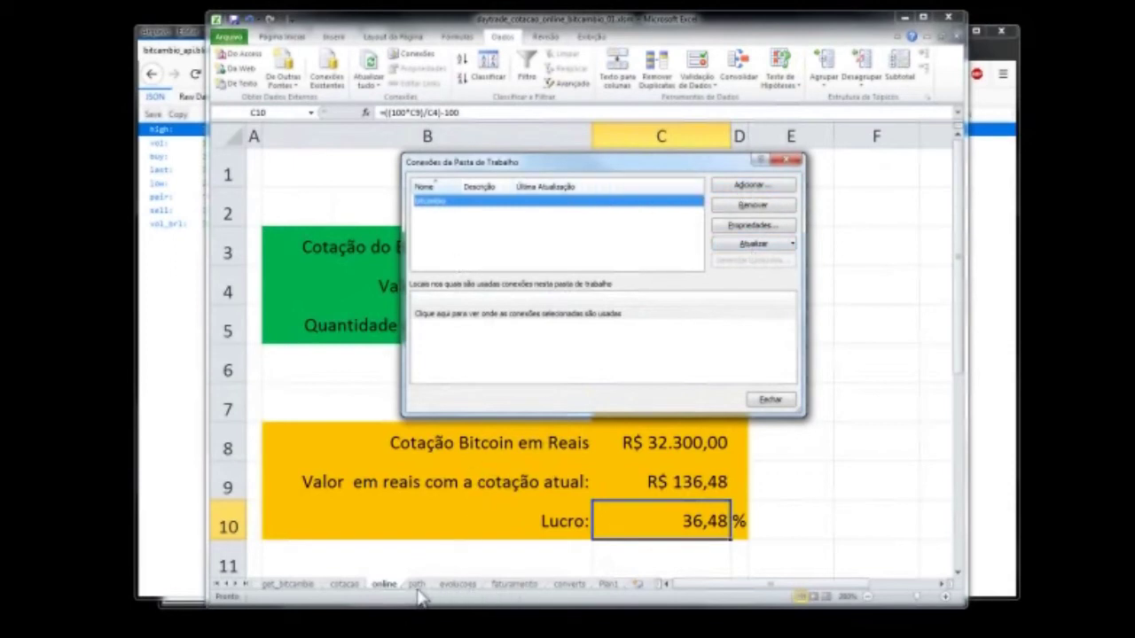
left_click(771, 399)
key("ctrl+Page_Down")
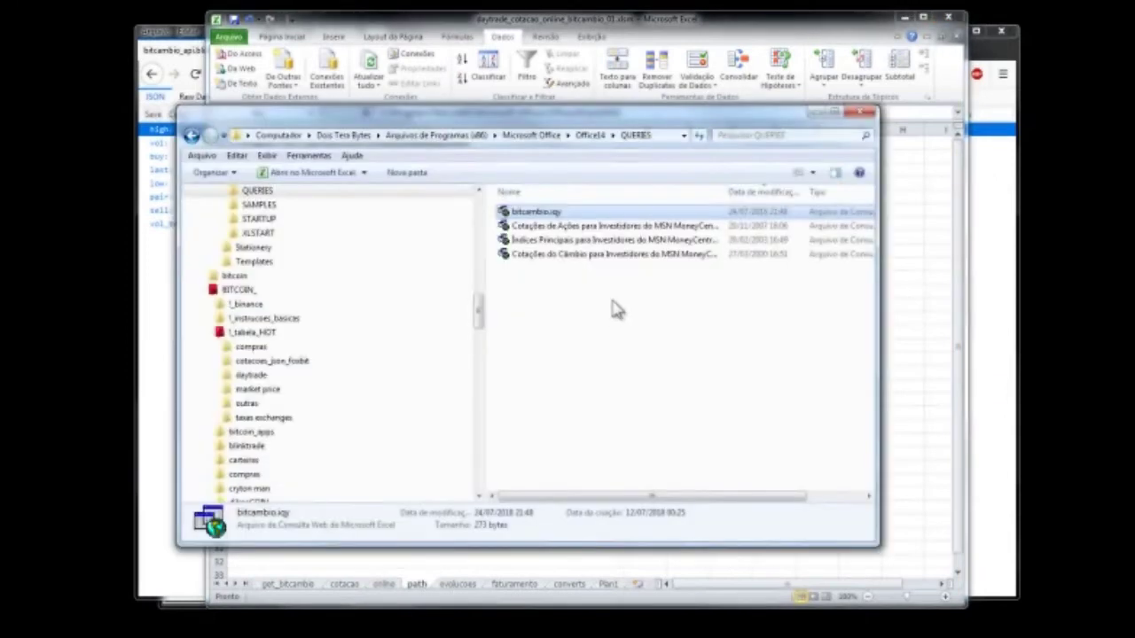
Step: Open bitcambio.iqy from the QUERIES folder for editing in Notepad++
left_click(541, 212)
right_click(539, 213)
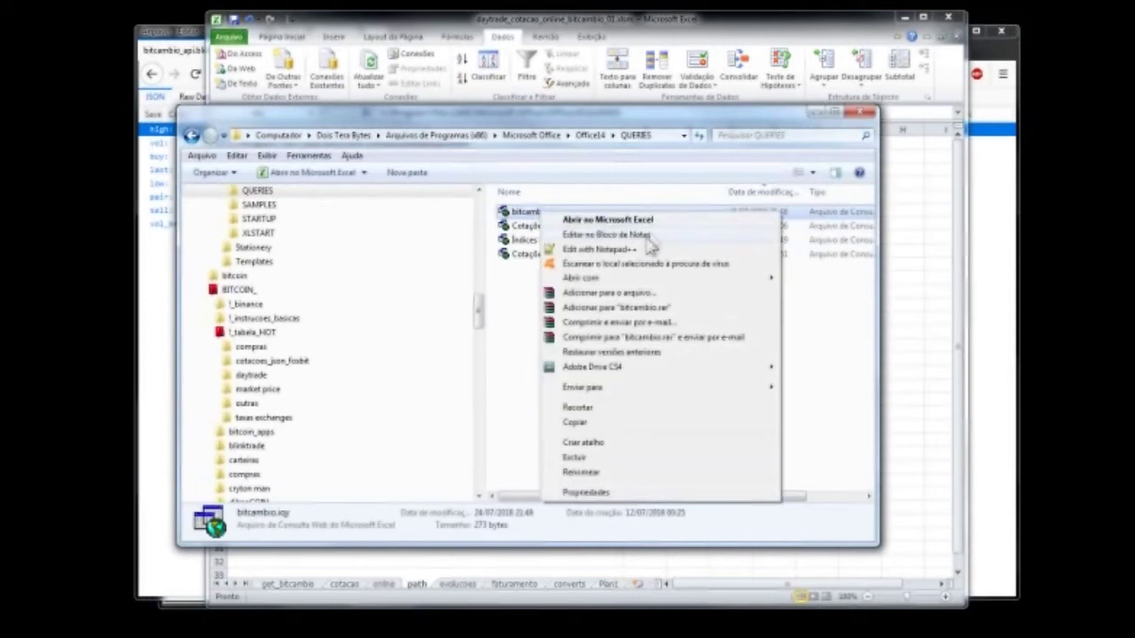
left_click(621, 245)
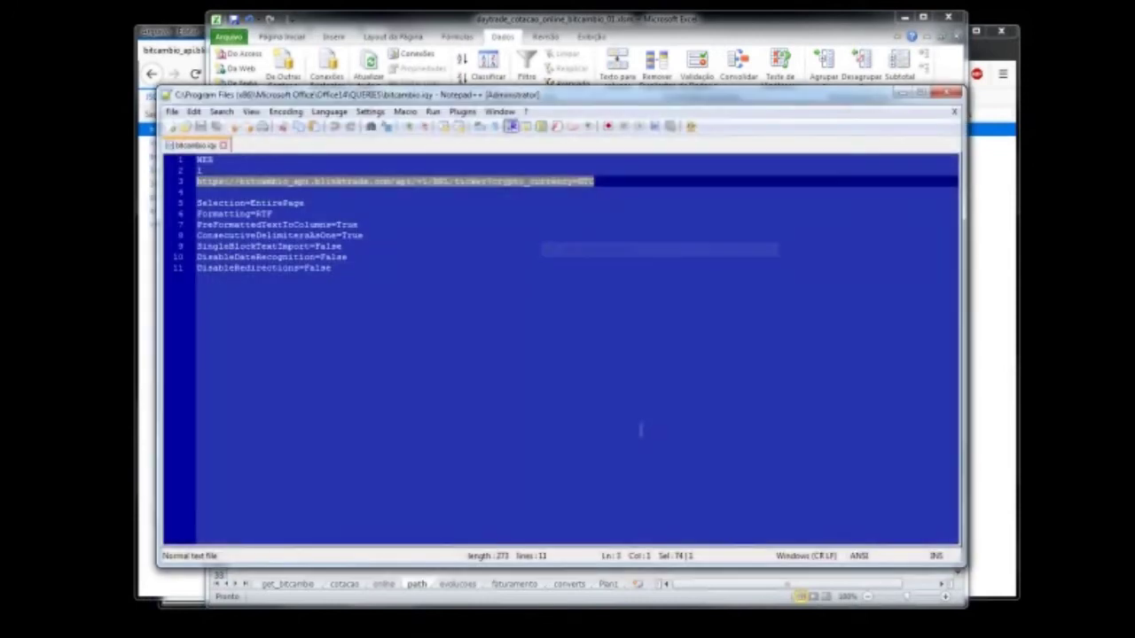
Step: Select the query option lines, then the BTC ticker URL on line 3, and return to Excel
left_click(441, 214)
left_click(355, 268)
key("shift+Up")
key("shift+Up")
key("shift+Up")
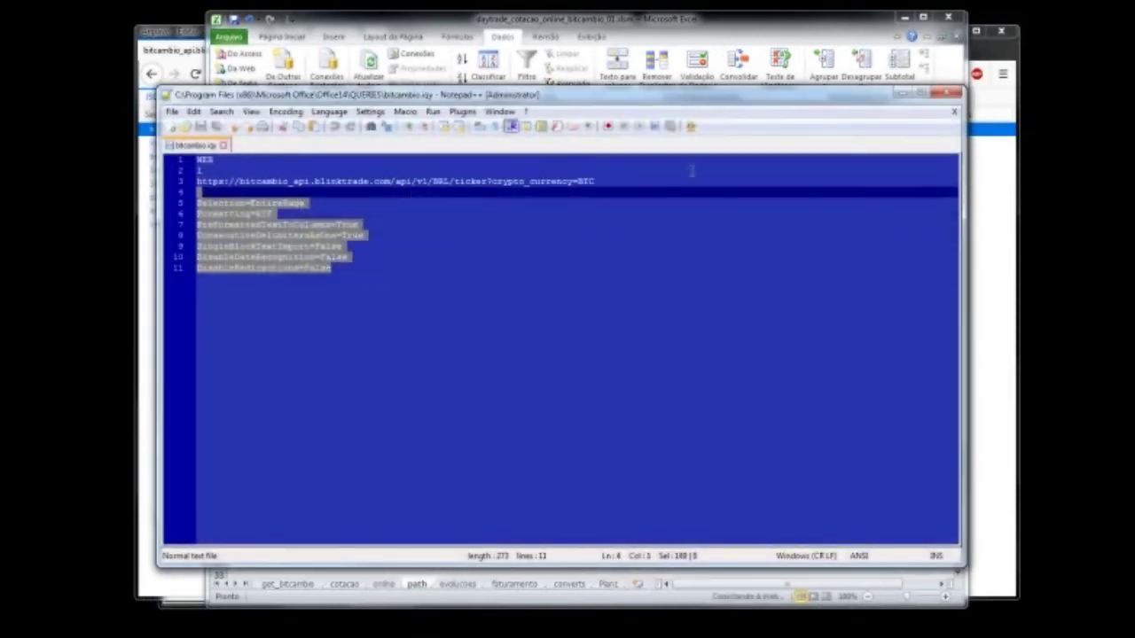
left_click_drag(611, 182, 200, 180)
left_click(619, 184)
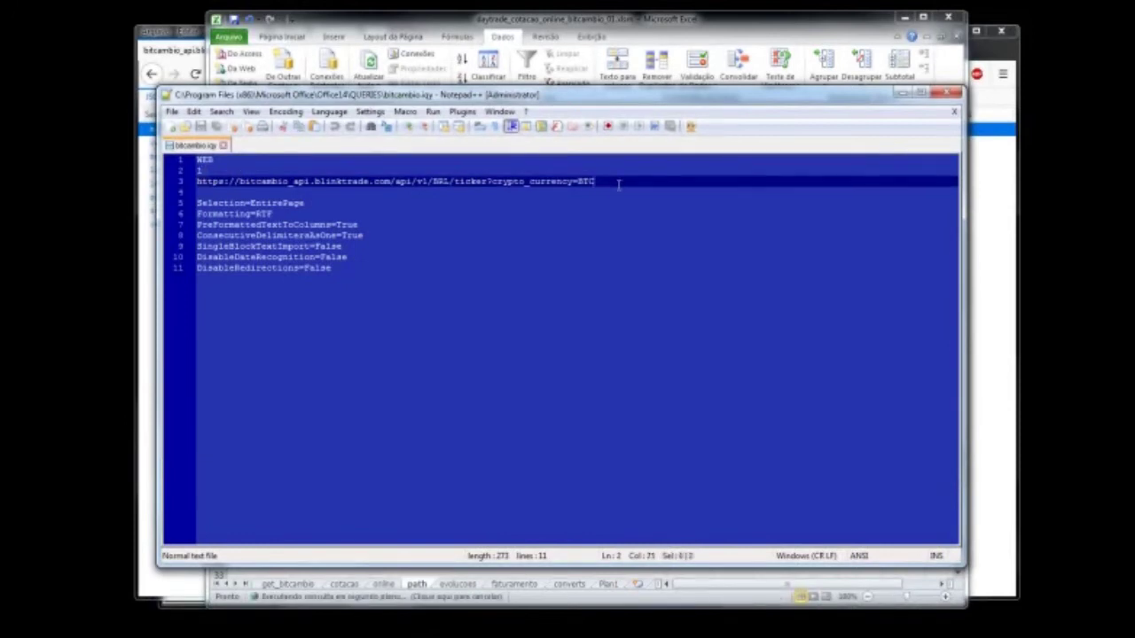
left_click_drag(619, 184, 178, 181)
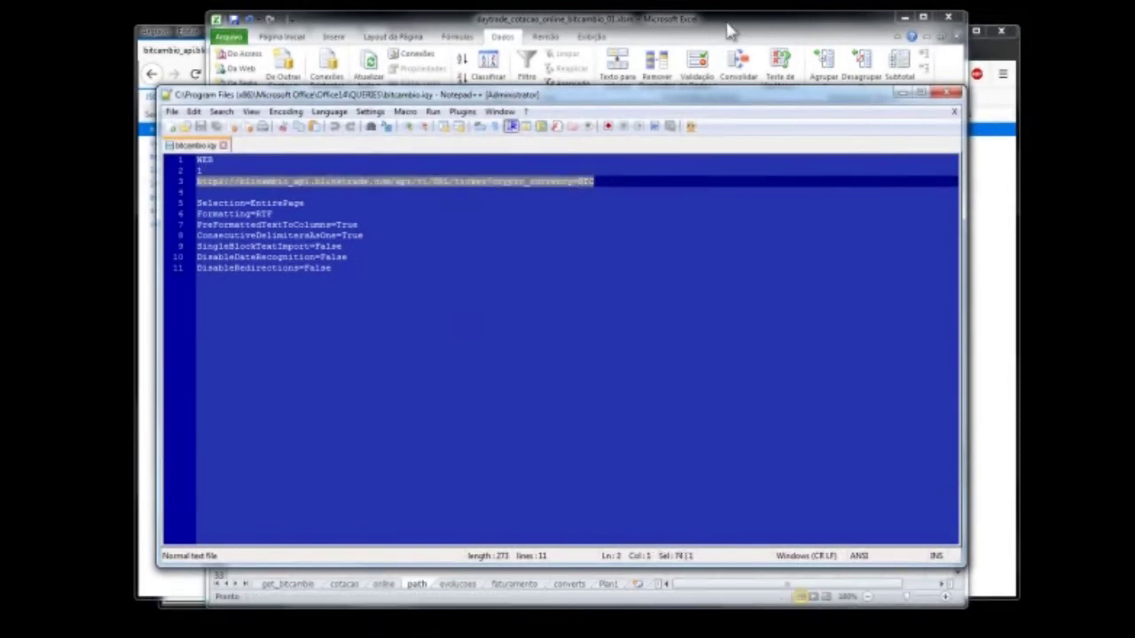
left_click(727, 30)
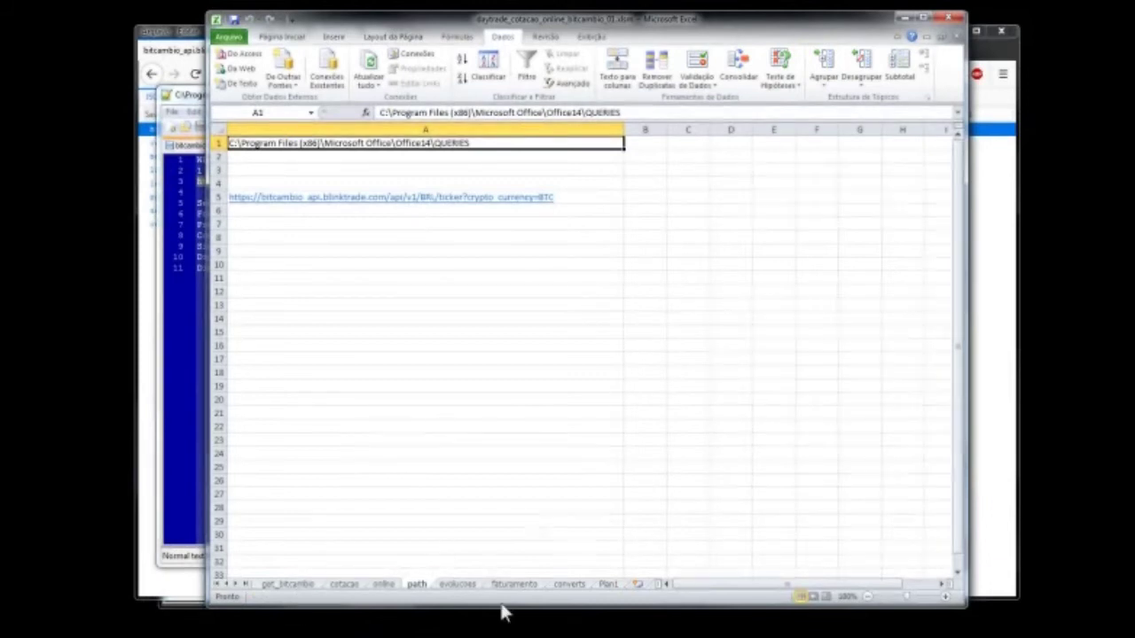
Step: Set the bitcambio connection's refresh interval to 1 minute and check the A4 update time
left_click(415, 53)
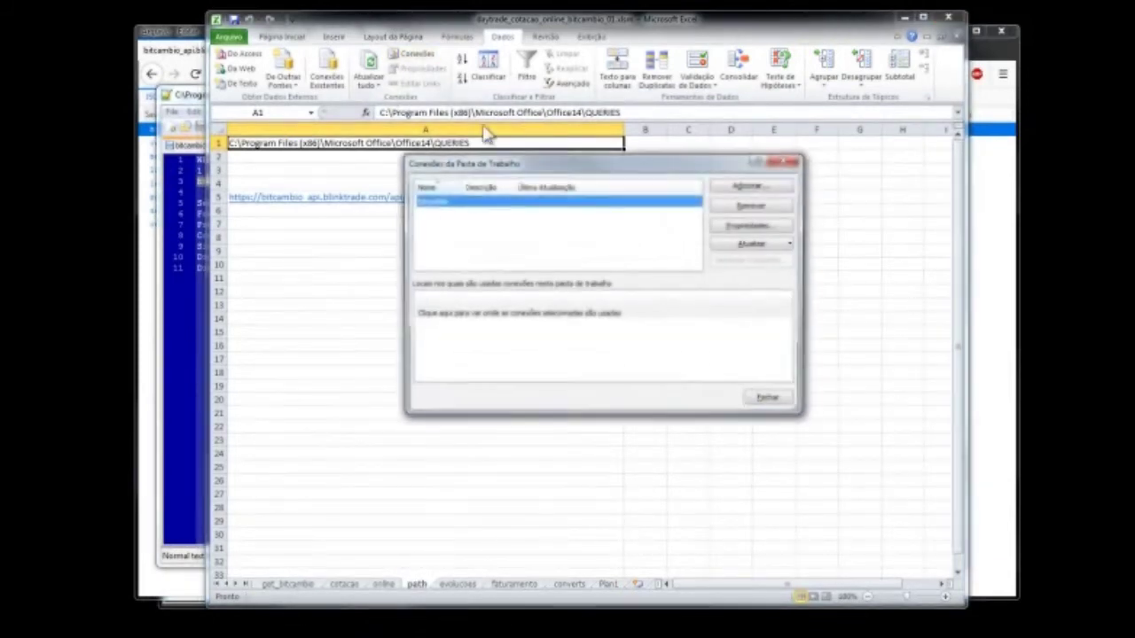
left_click(761, 227)
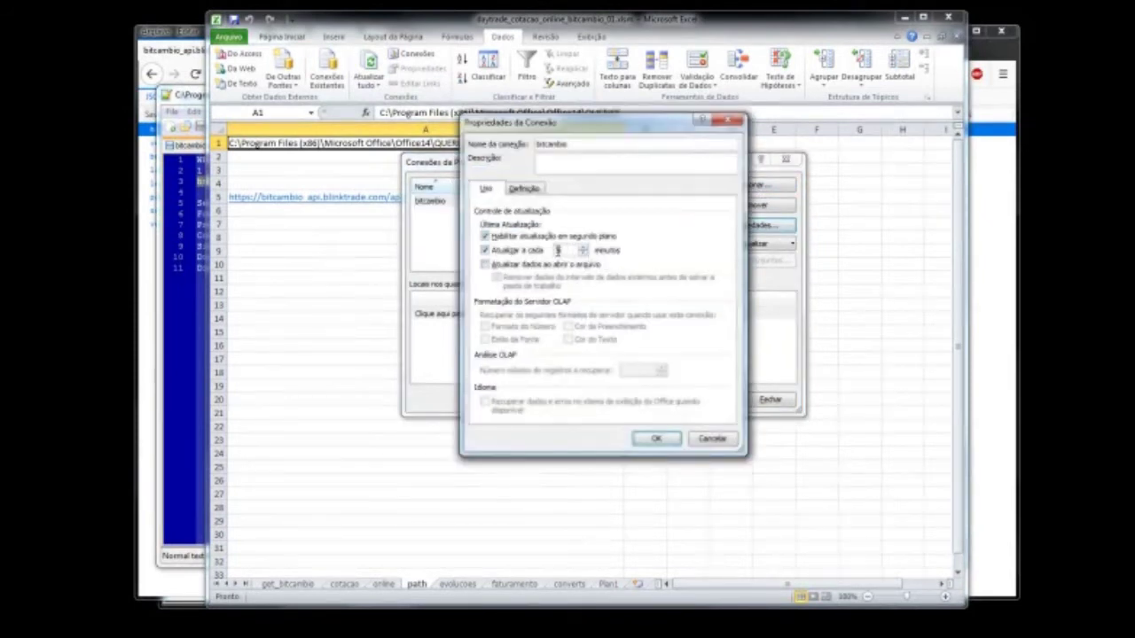
type("1")
left_click(657, 439)
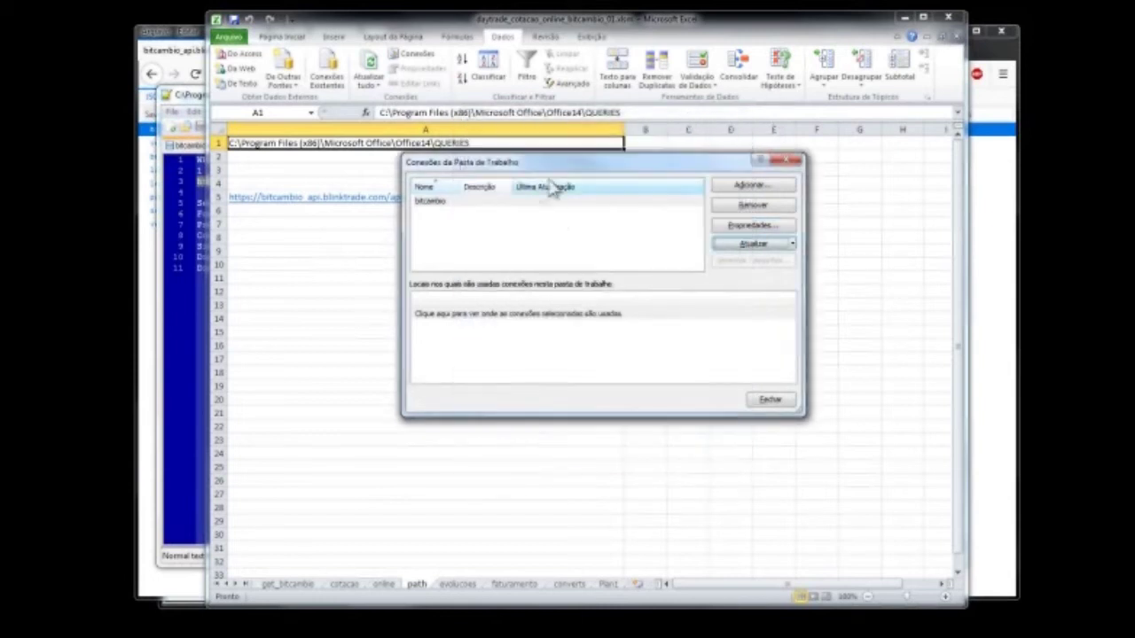
left_click(771, 400)
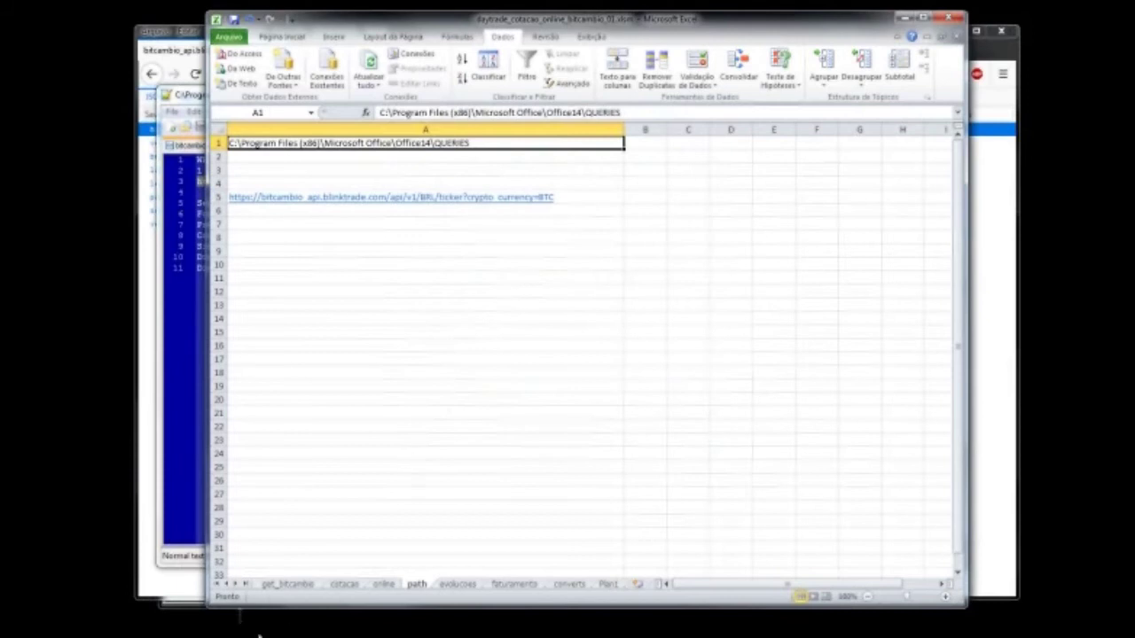
left_click(287, 584)
left_click(574, 185)
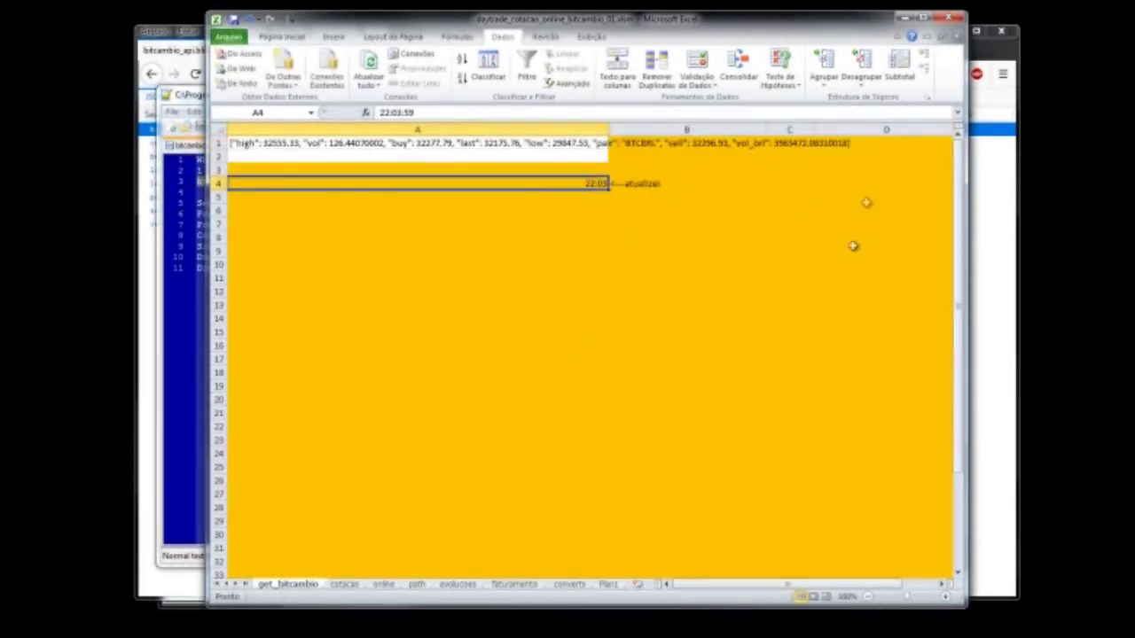
Step: Go through the cotacao sheet back to the online profit sheet
left_click(351, 585)
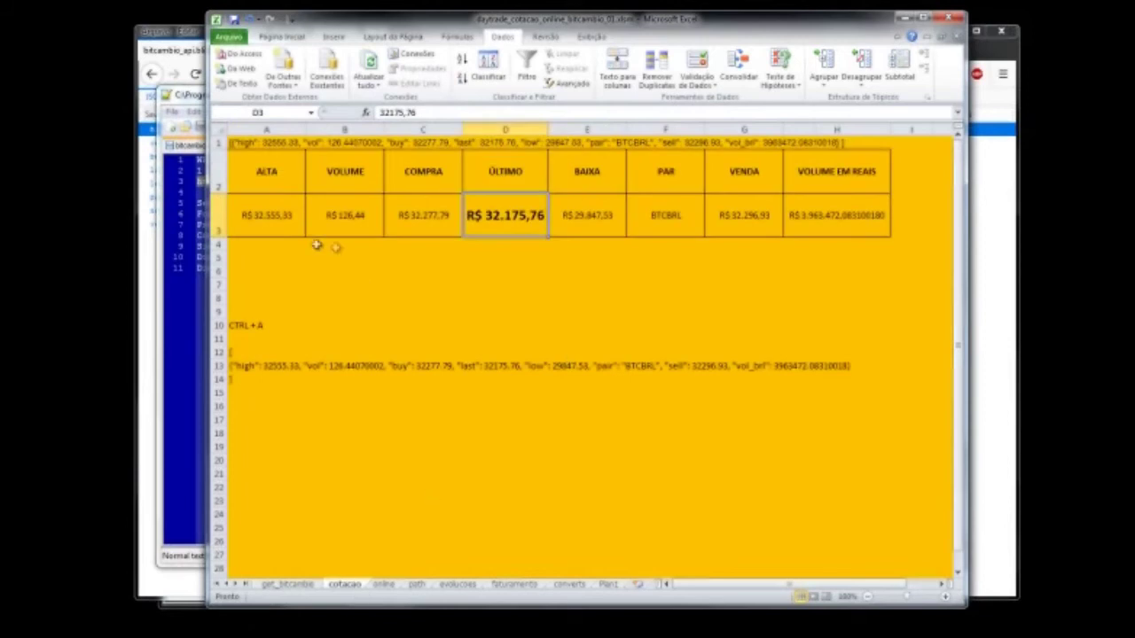
left_click(382, 586)
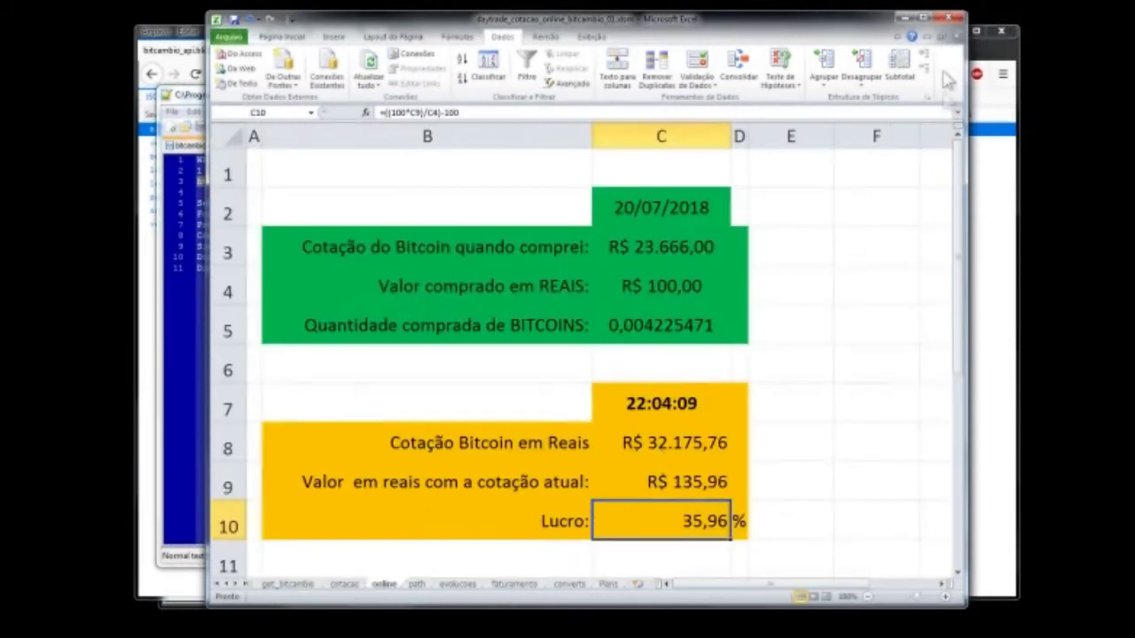
left_click_drag(785, 587, 869, 594)
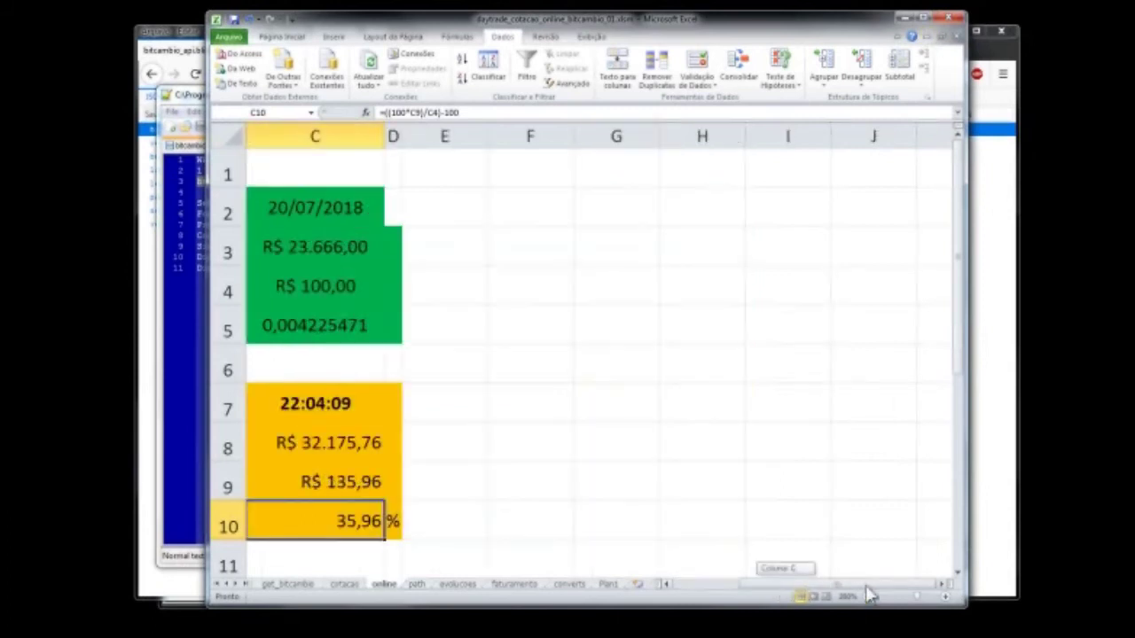
Step: Bring up the macro list from the Exibição Macros dropdown
left_click(602, 38)
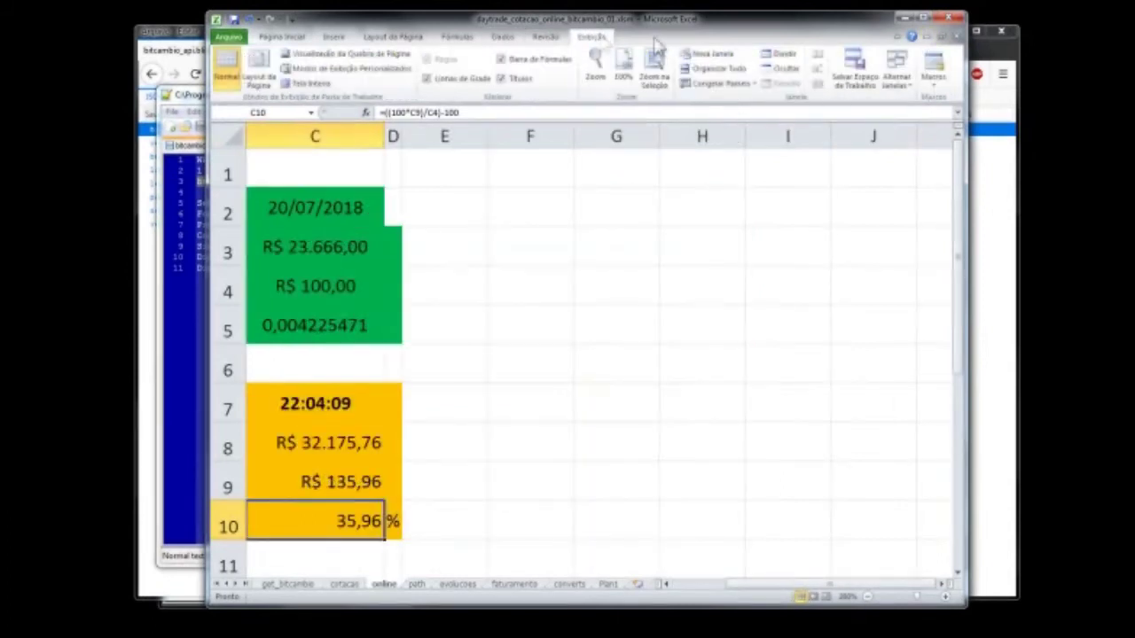
left_click(933, 75)
left_click(962, 100)
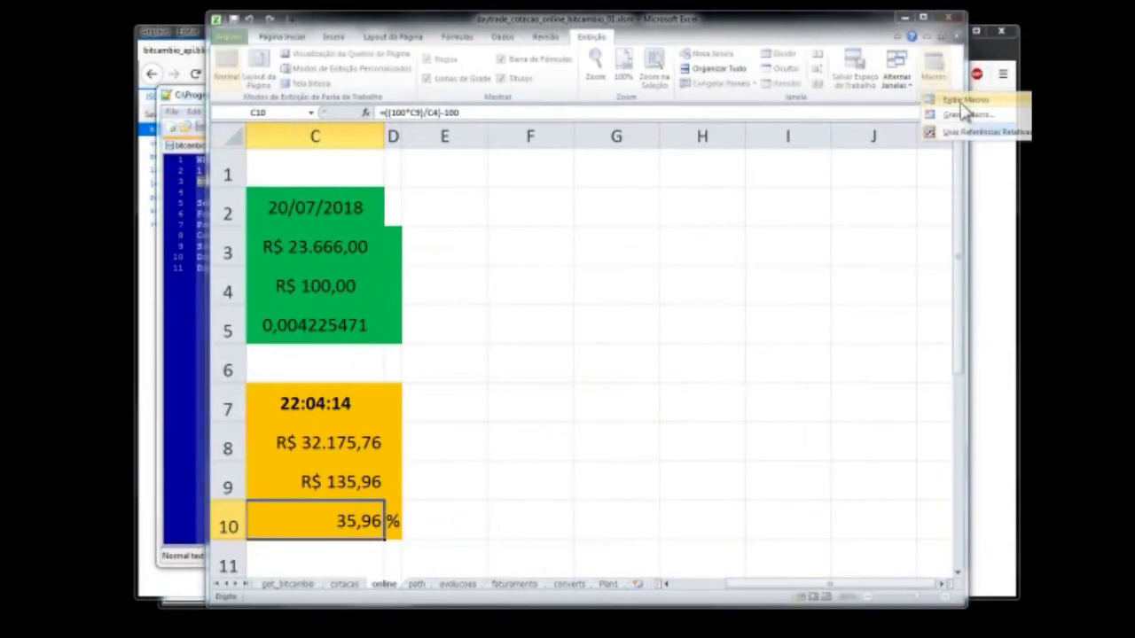
left_click(490, 227)
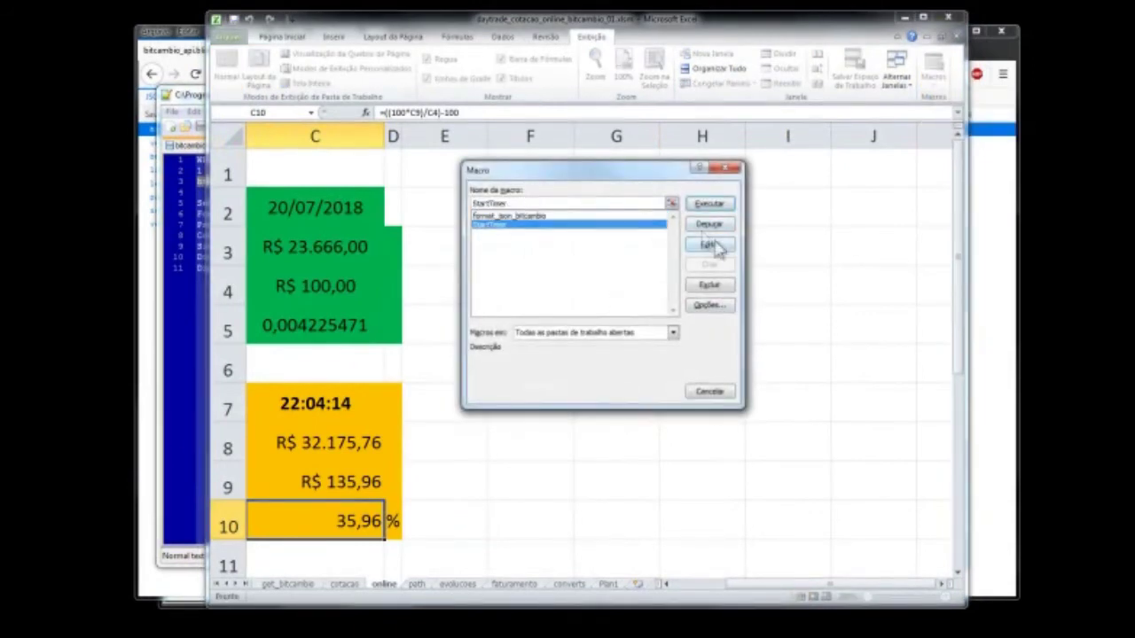
left_click(709, 244)
left_click_drag(553, 392, 363, 162)
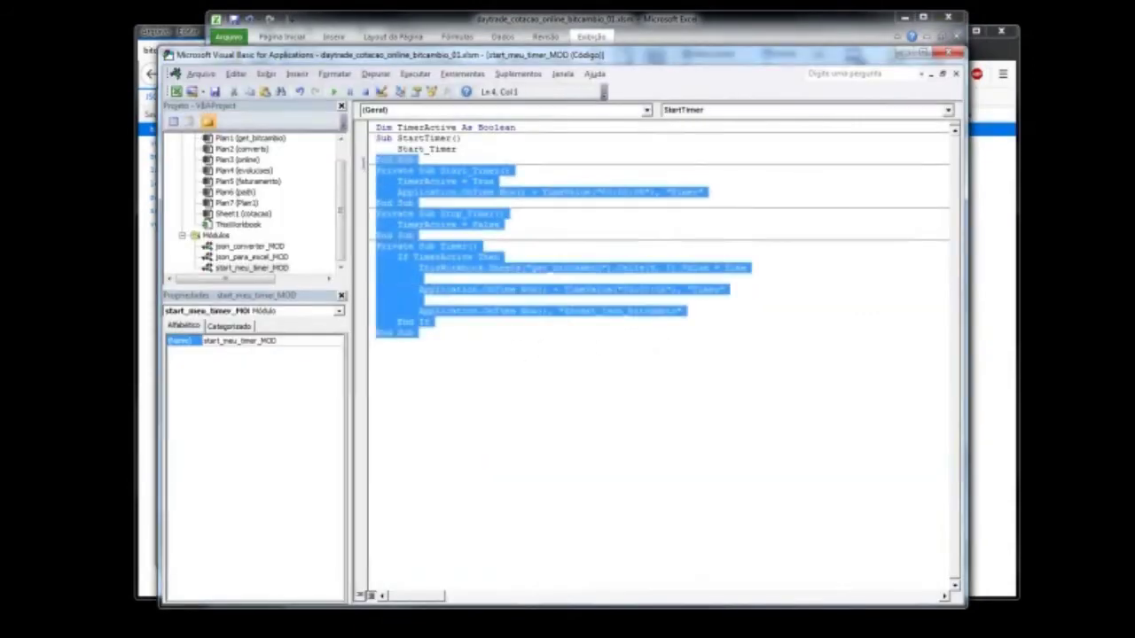
double_click(249, 248)
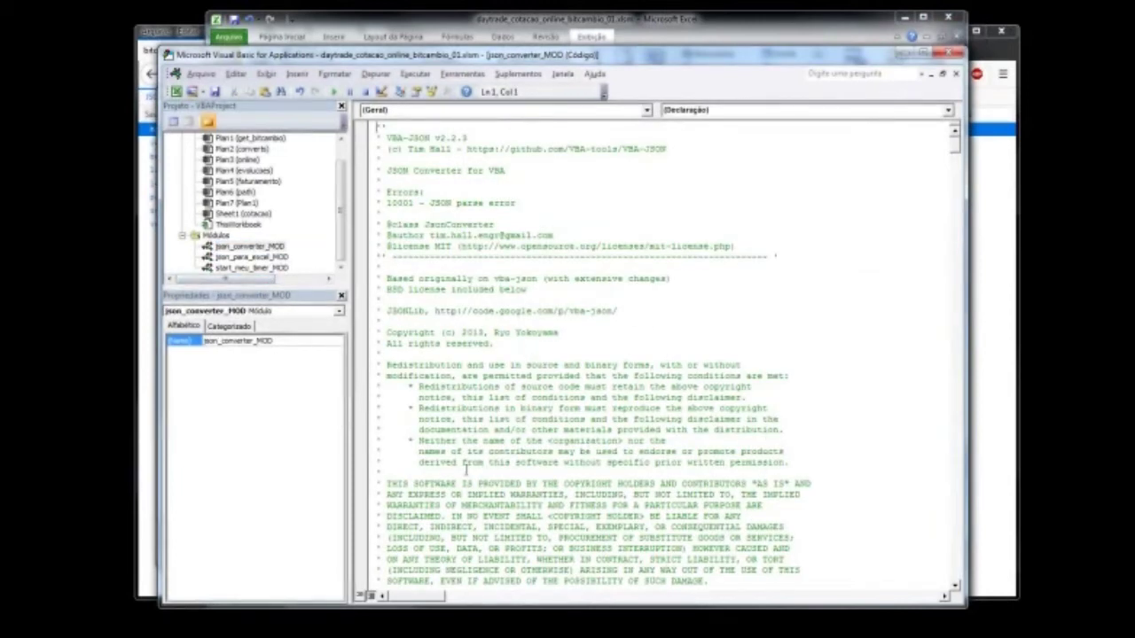
scroll(483, 472, "down", 6)
scroll(579, 461, "down", 6)
scroll(579, 461, "down", 6)
scroll(515, 429, "down", 6)
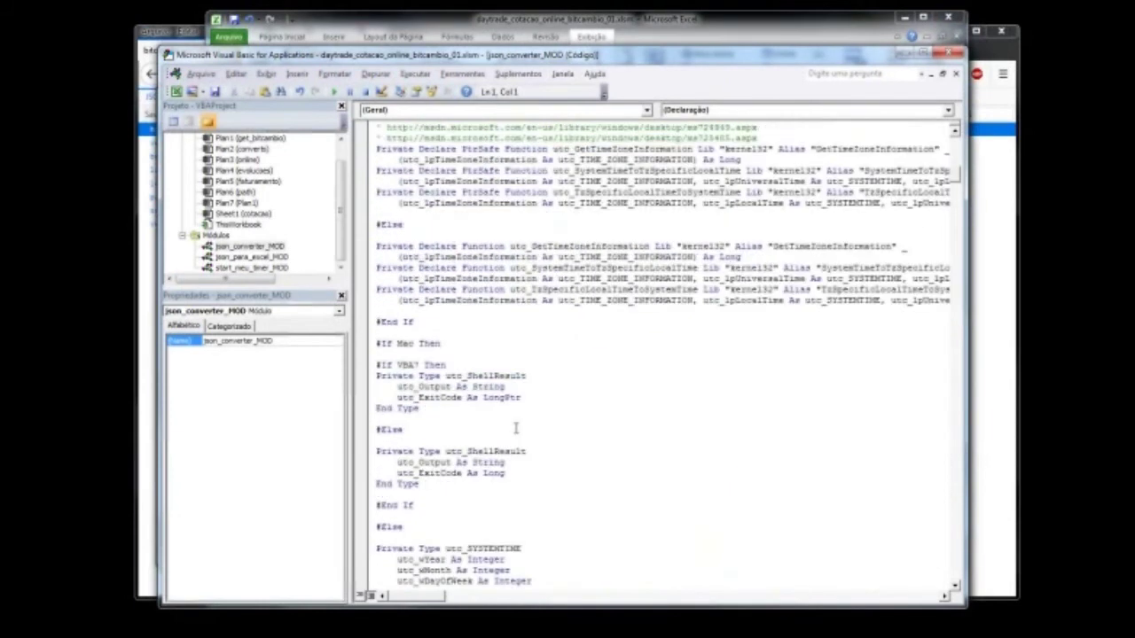
scroll(515, 430, "down", 7)
left_click(271, 257)
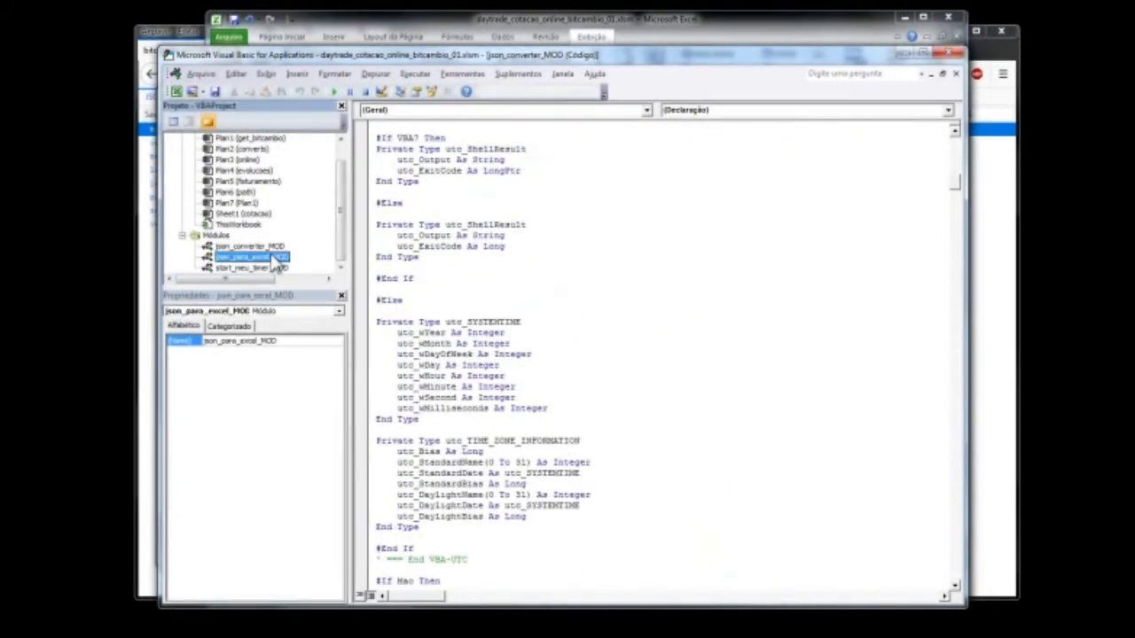
double_click(272, 257)
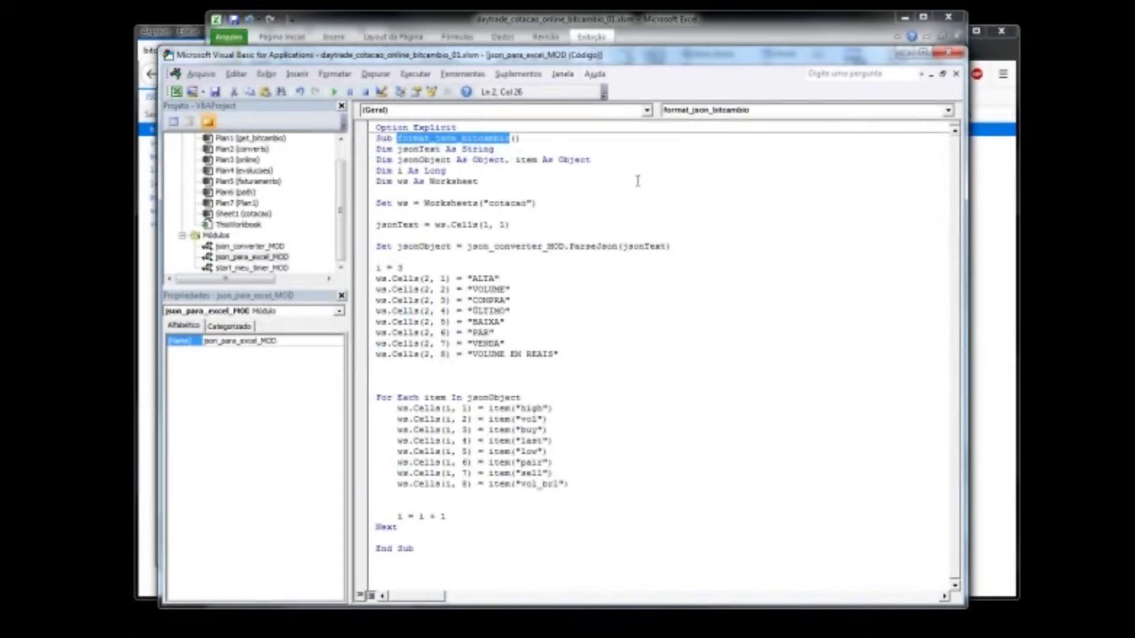
left_click(266, 270)
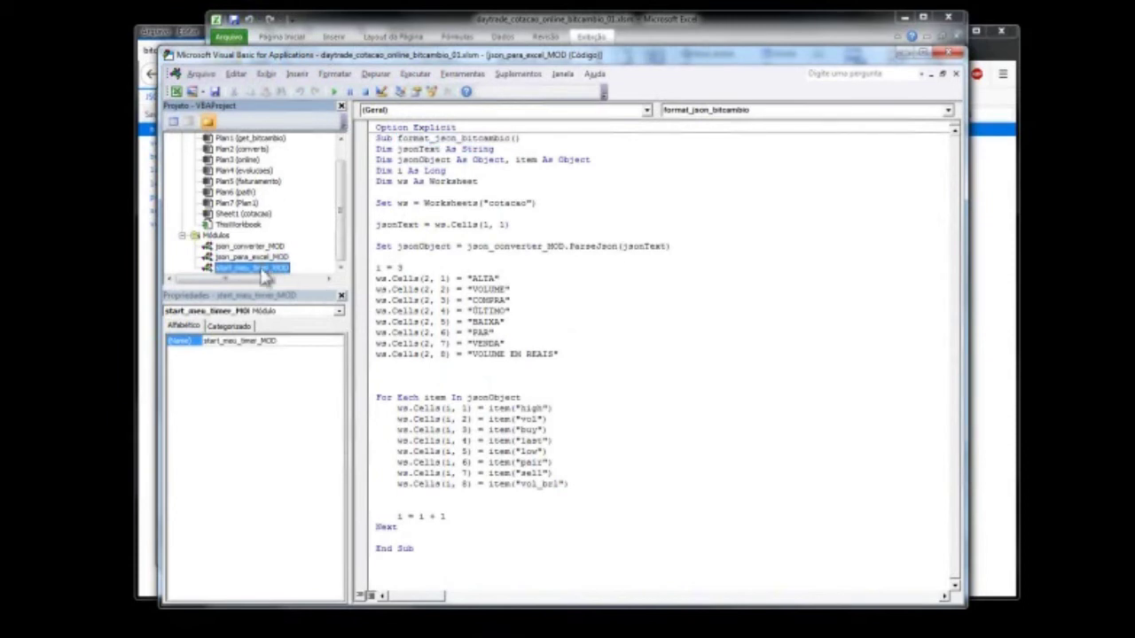
double_click(266, 269)
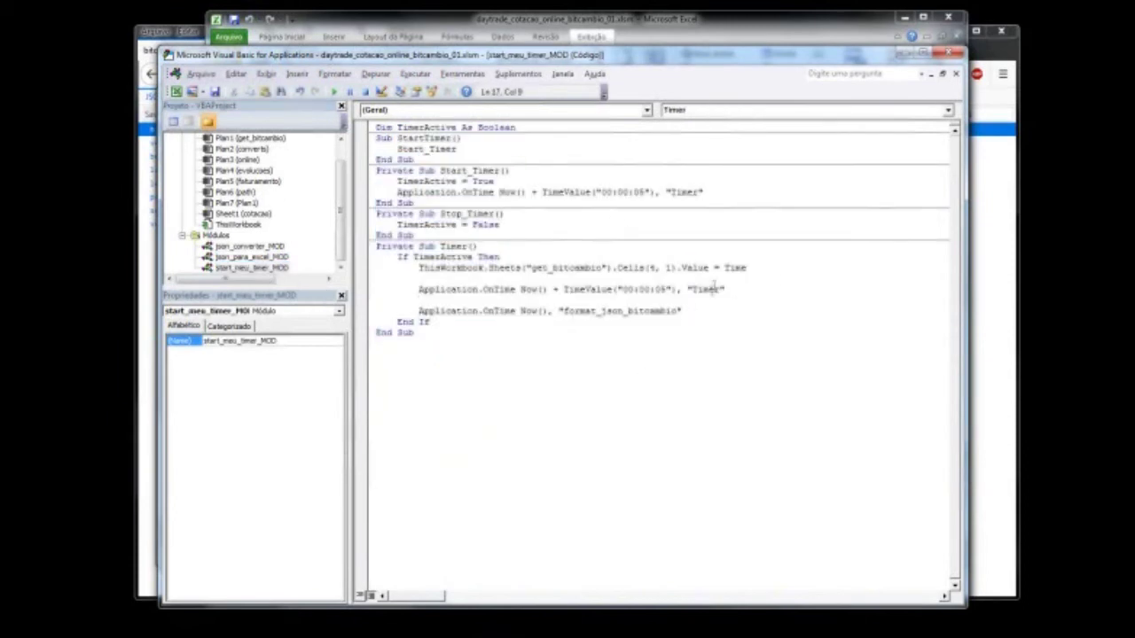
left_click_drag(700, 290, 642, 290)
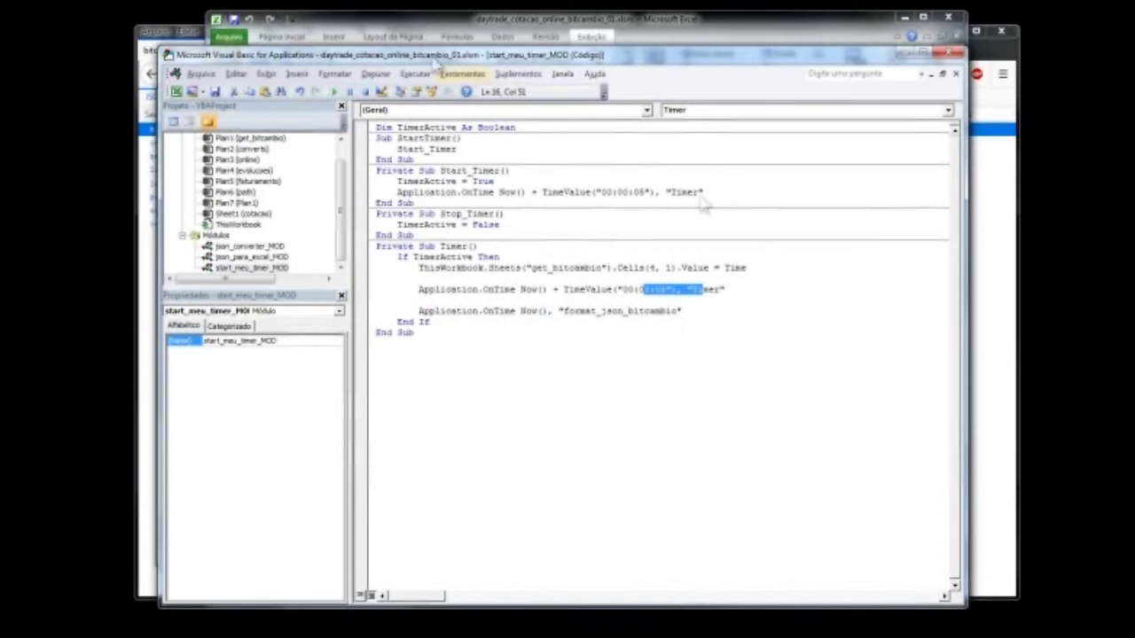
left_click(947, 54)
left_click(654, 354)
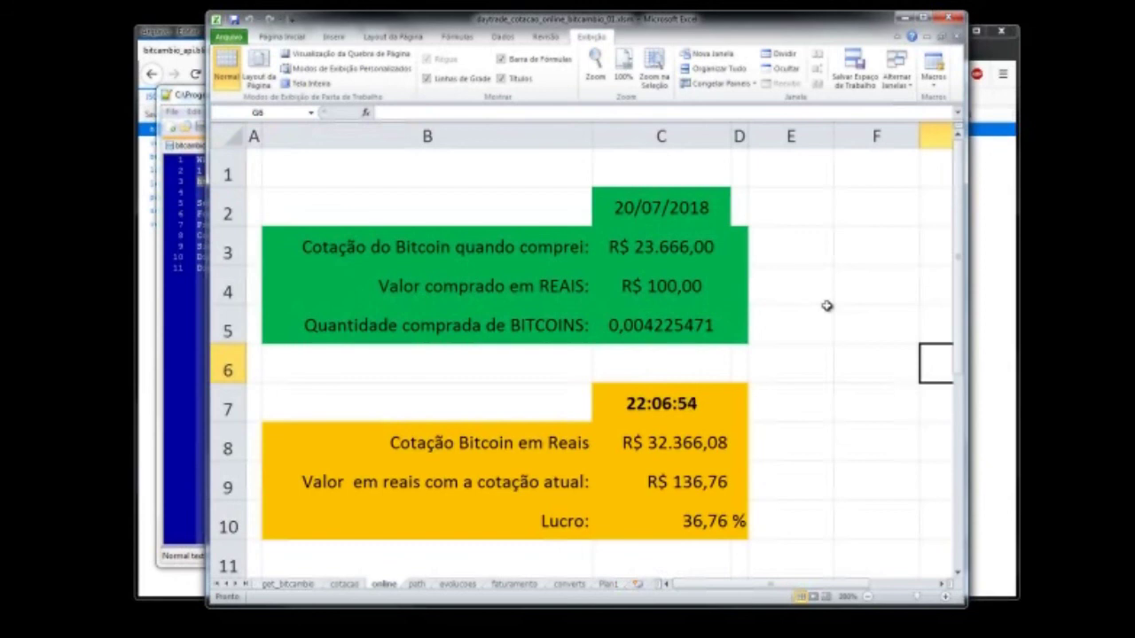
Step: Select the Bitcoin quantity in C5 and move down toward the 36,76 % profit cell
left_click(689, 439)
left_click(691, 213)
left_click(700, 325)
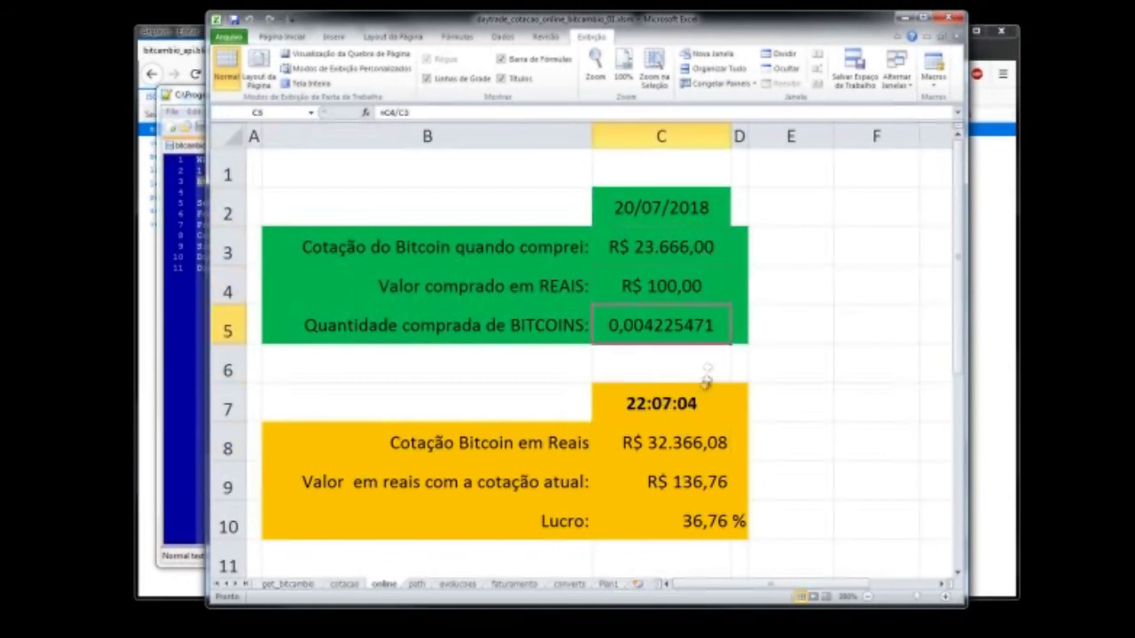
key("Down")
key("Down")
key("Down")
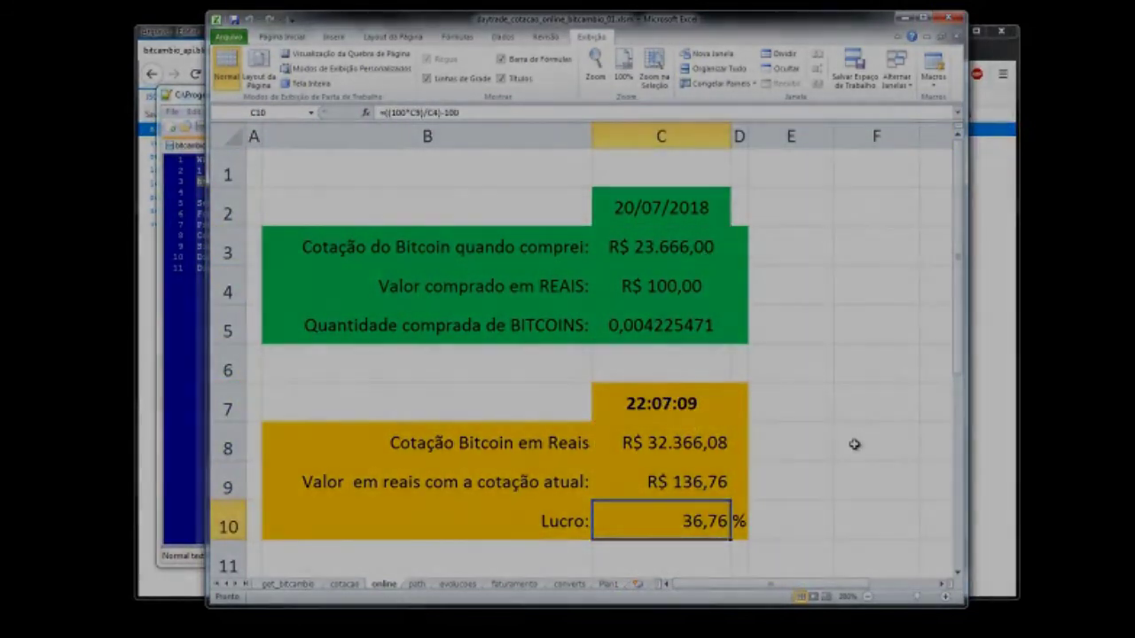